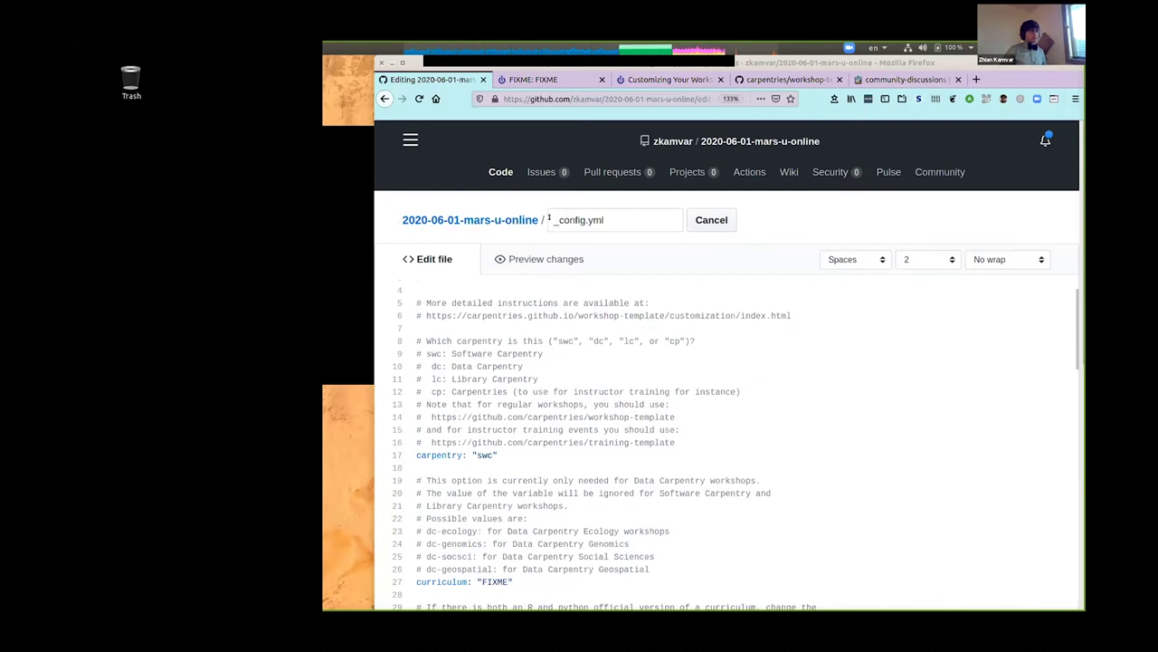
left_click_drag(550, 217, 607, 219)
left_click(609, 218)
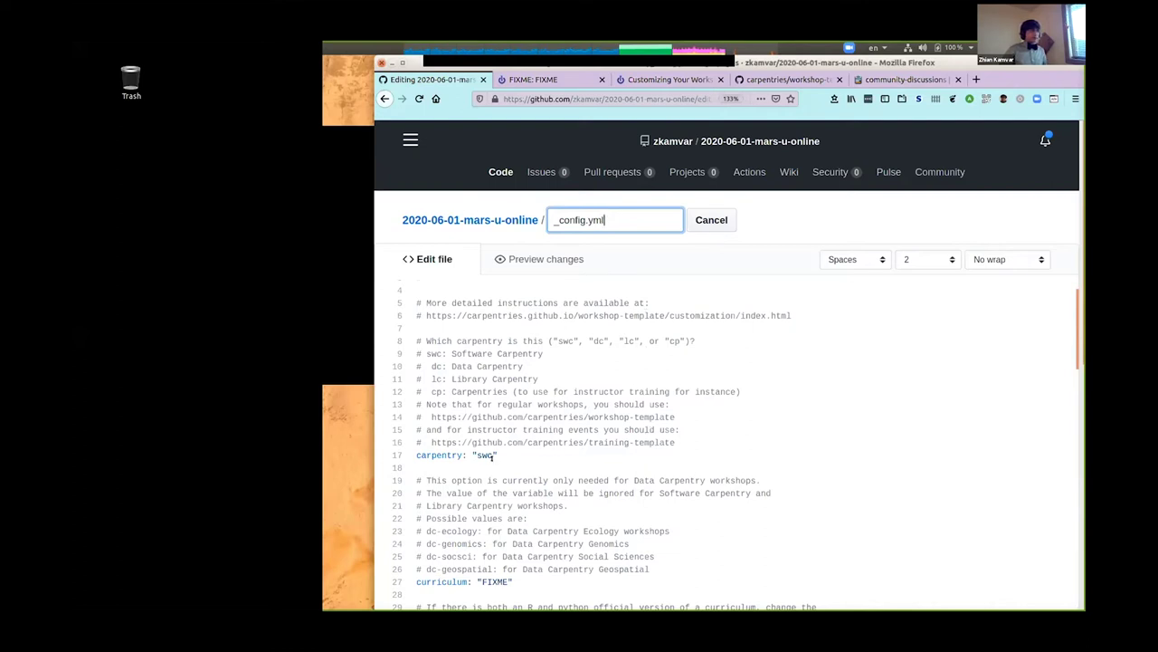
left_click_drag(493, 454, 473, 453)
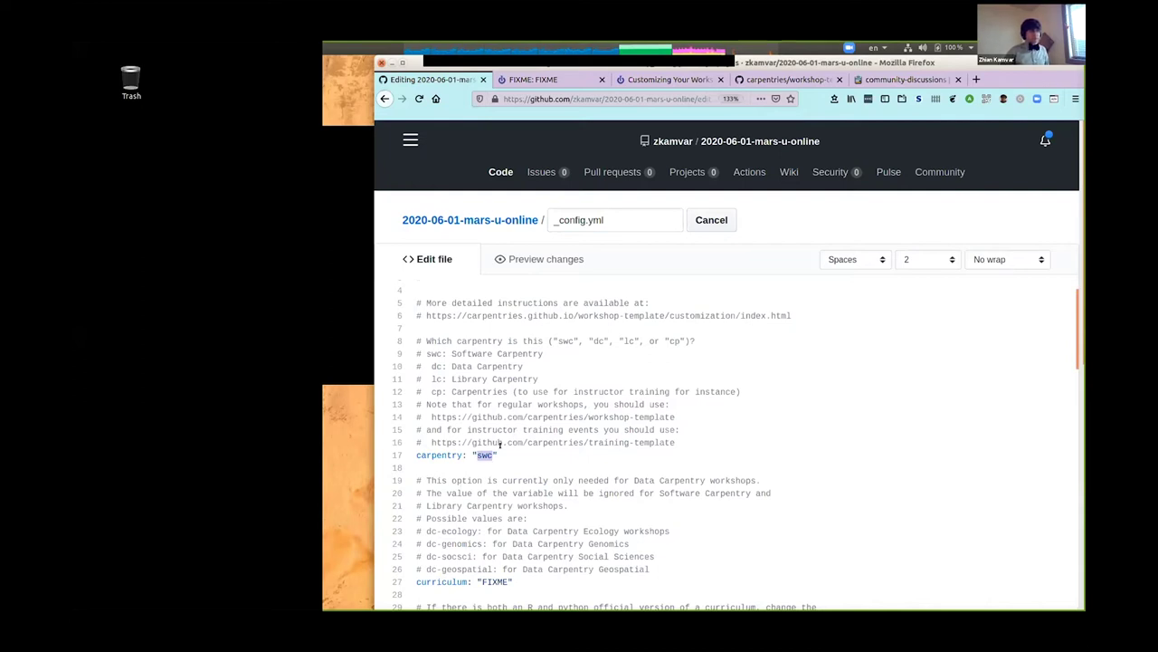
scroll(501, 453, "down", 5)
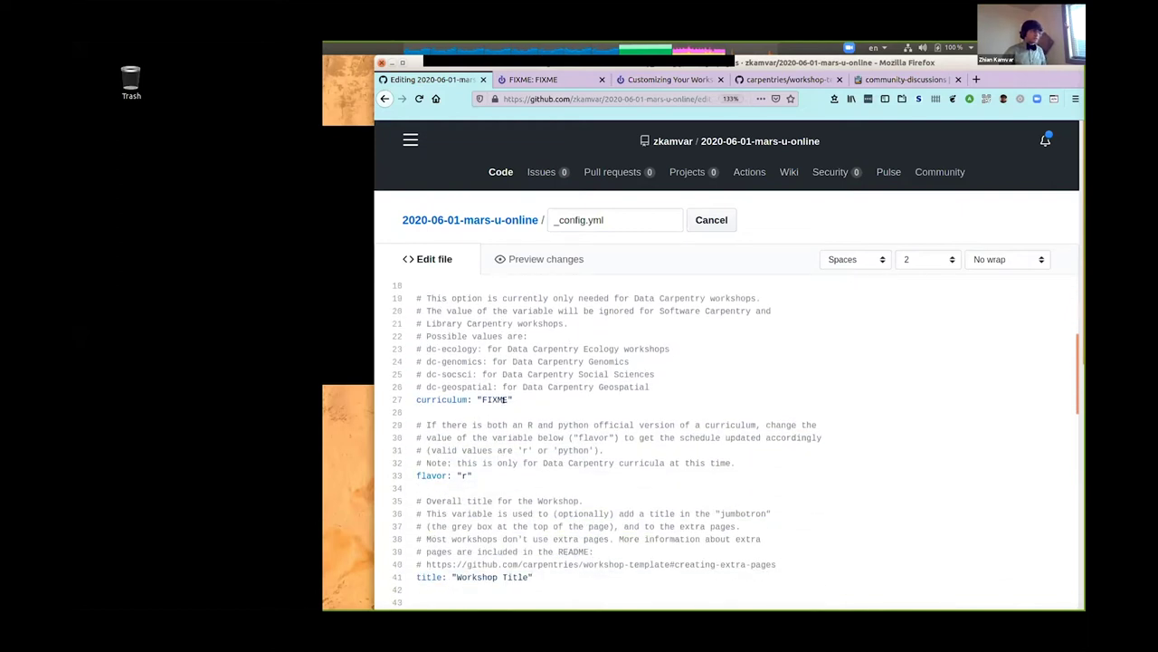
left_click_drag(508, 399, 479, 394)
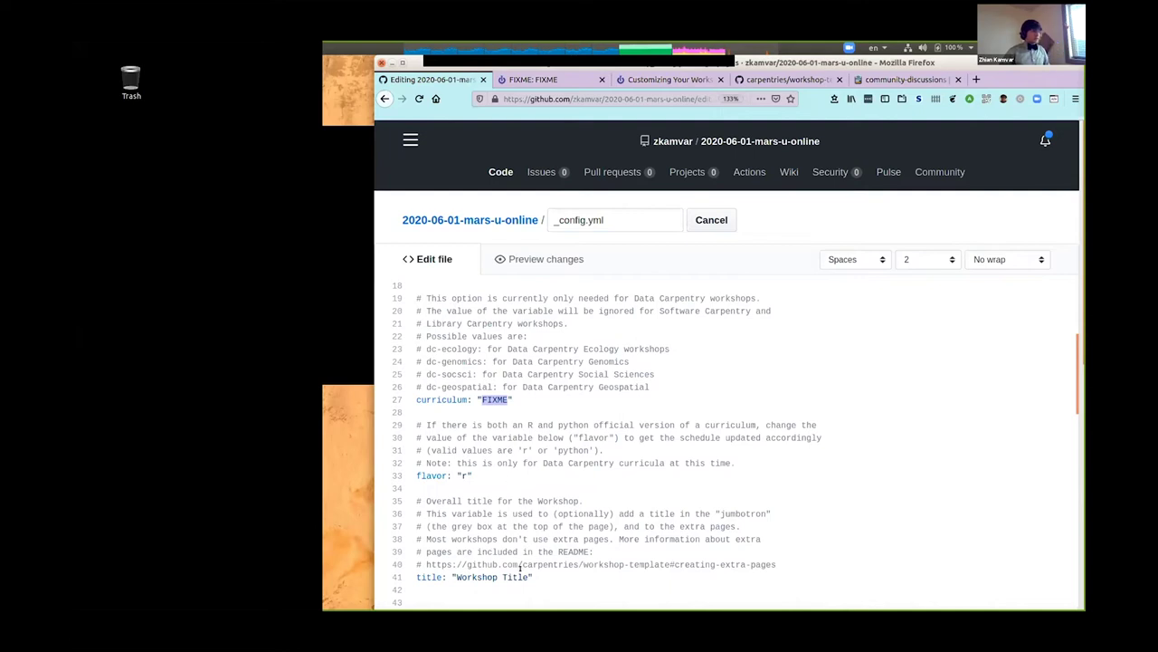
Set the workshop title in _config.yml to "Mars U Workshop"
left_click_drag(528, 576, 455, 573)
type("Mars U ")
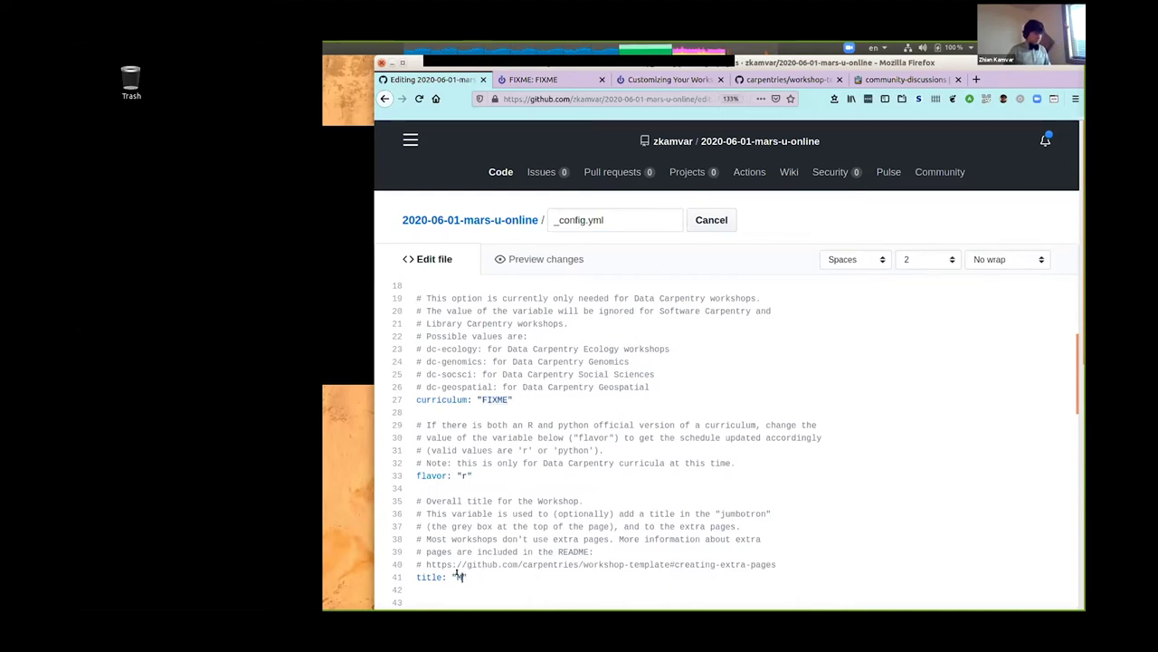
type("Workshop")
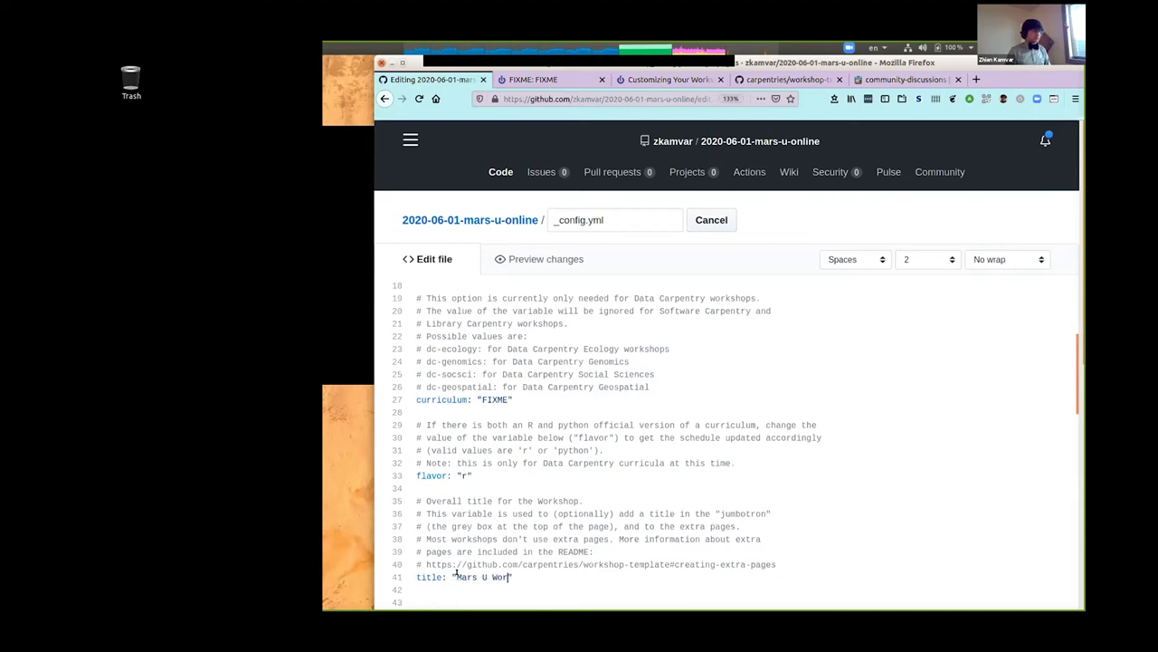
Commit the _config.yml edit directly to the gh-pages branch with the default commit message
scroll(856, 370, "down", 10)
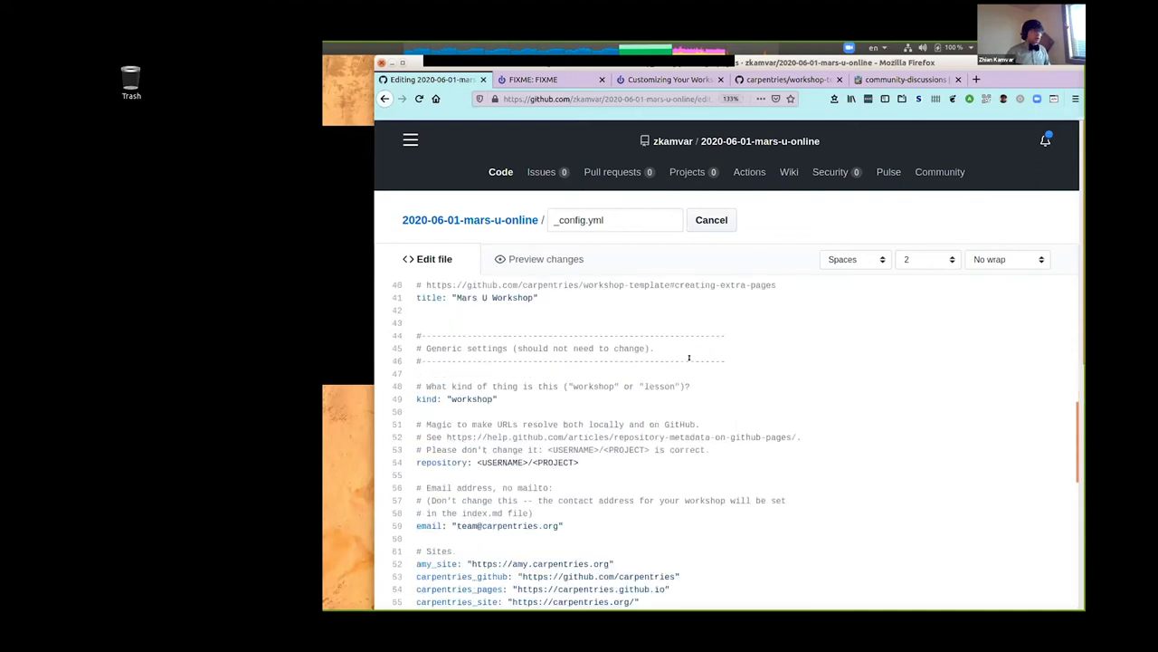
scroll(856, 370, "down", 3)
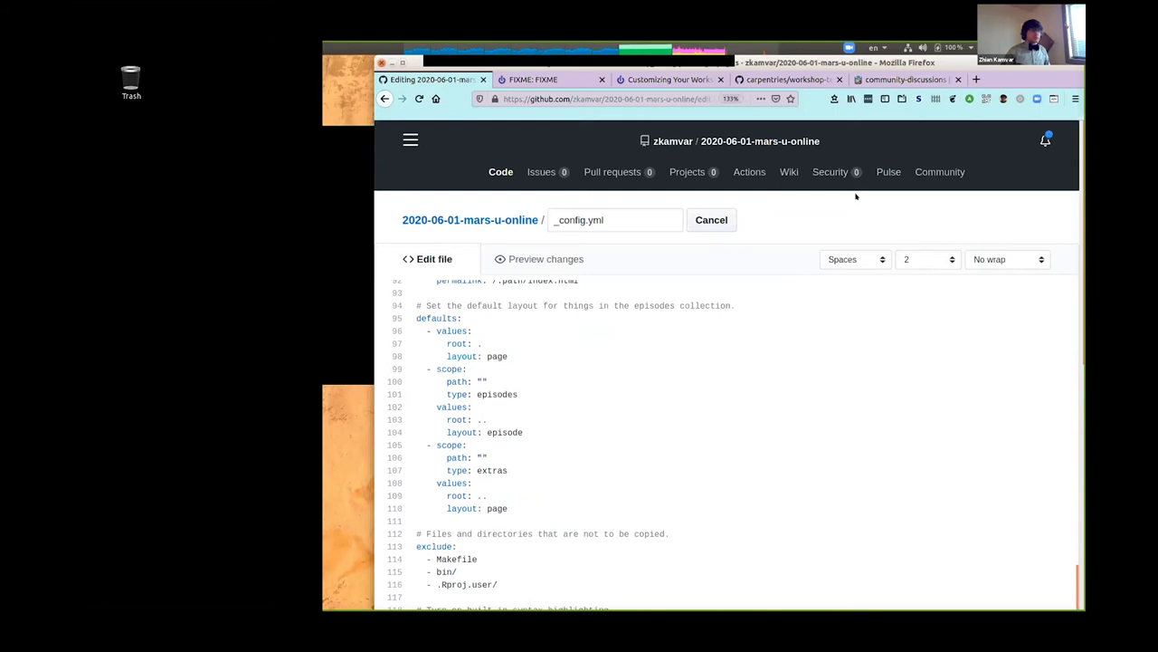
scroll(856, 196, "down", 6)
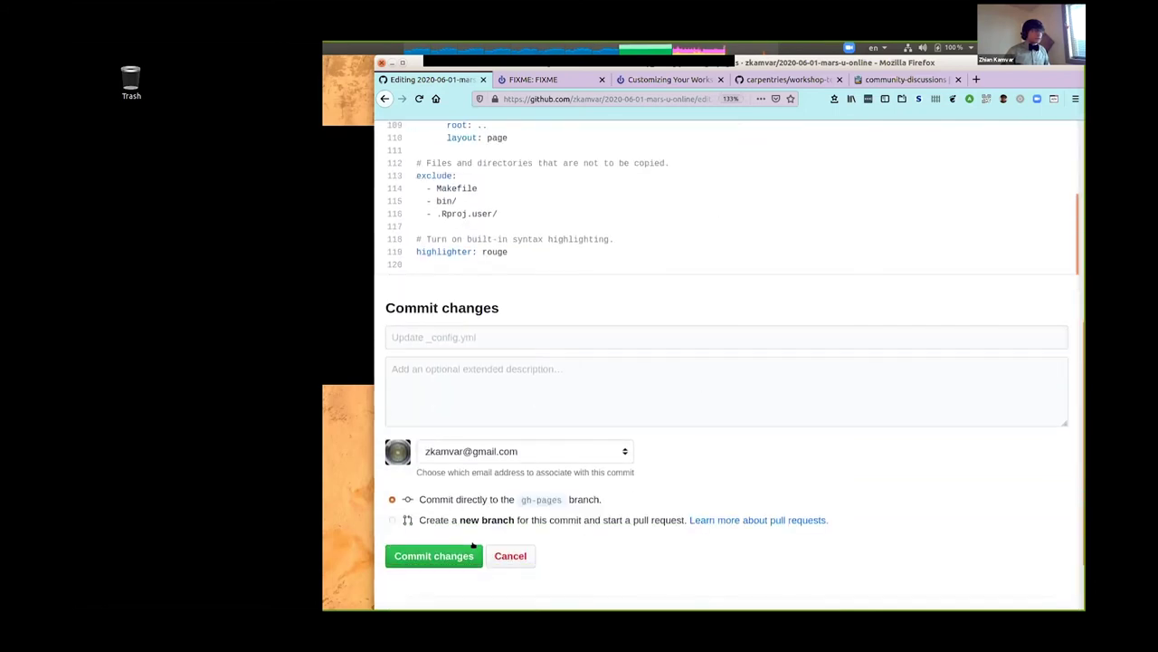
left_click(467, 553)
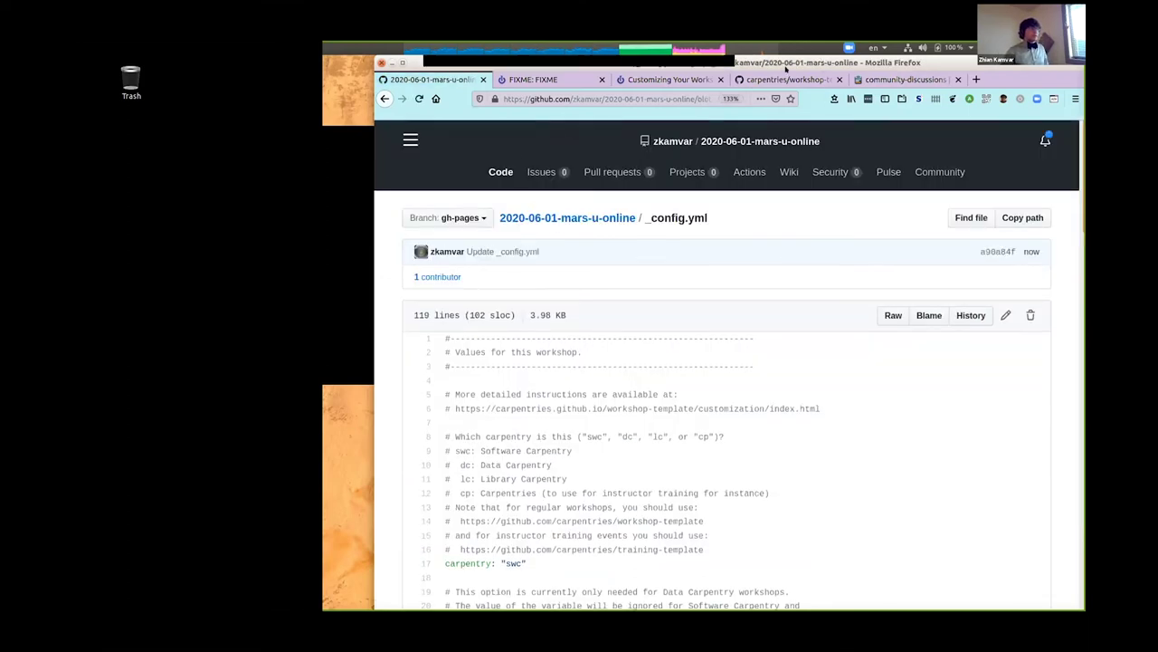
Reload the published workshop website and look over its home page
left_click(585, 80)
key("F5")
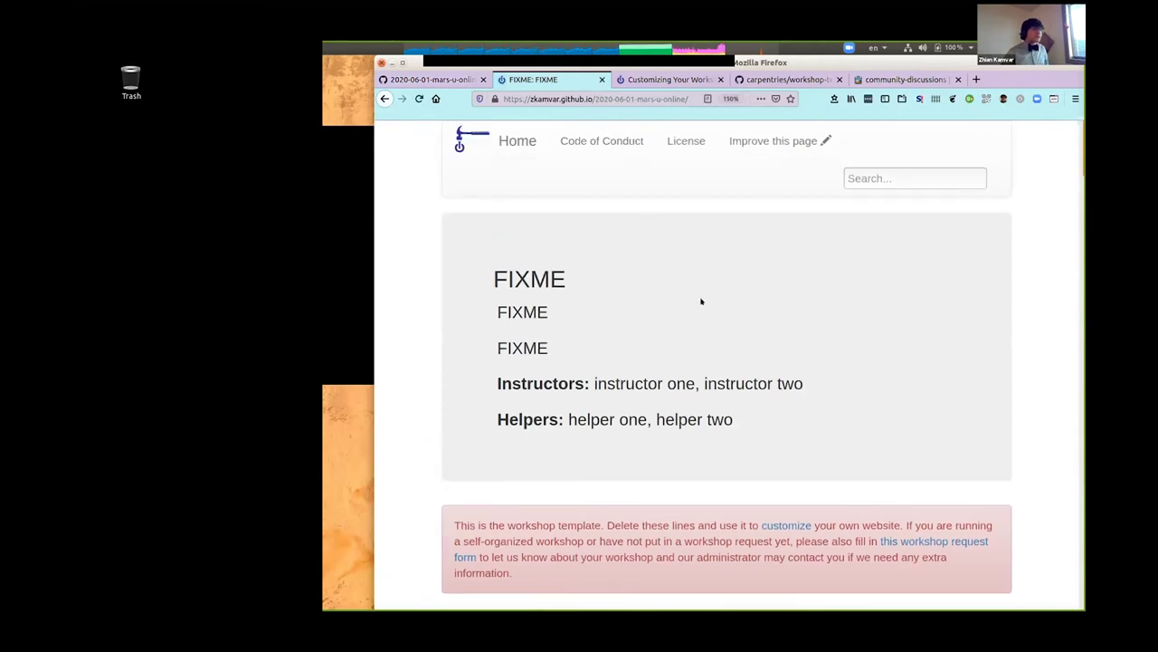
scroll(701, 301, "down", 5)
scroll(718, 291, "down", 3)
scroll(719, 291, "up", 6)
Return to the 2020-06-01-mars-u-online repository on GitHub and open its index.md file for editing
left_click(466, 79)
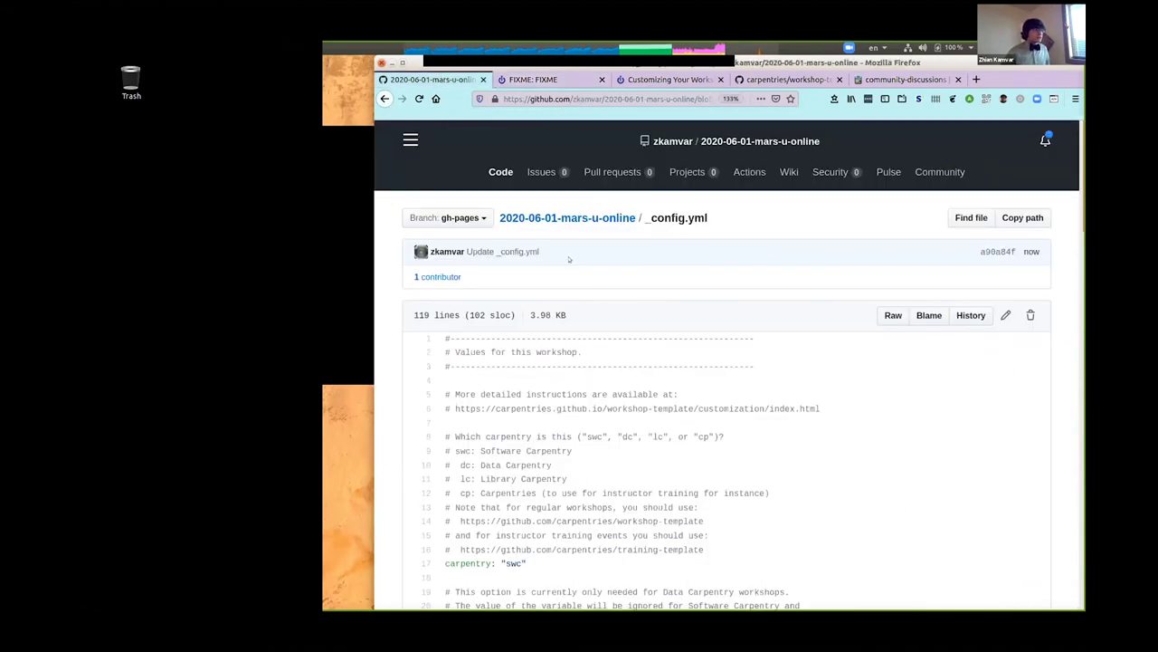
left_click(577, 217)
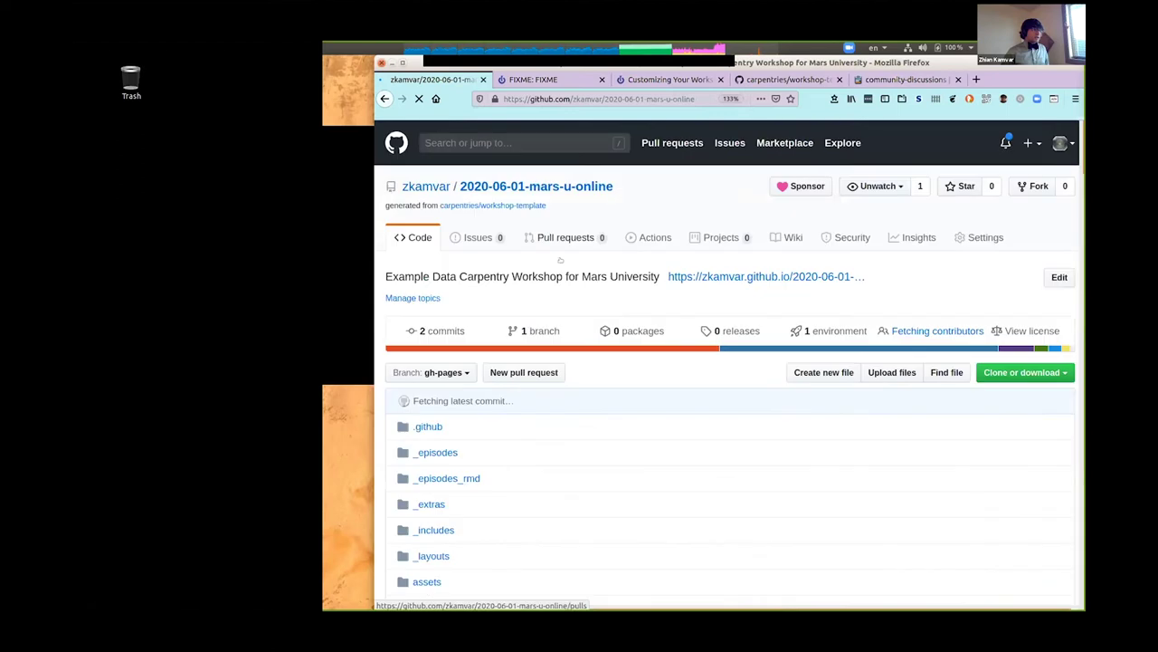
scroll(507, 383, "down", 5)
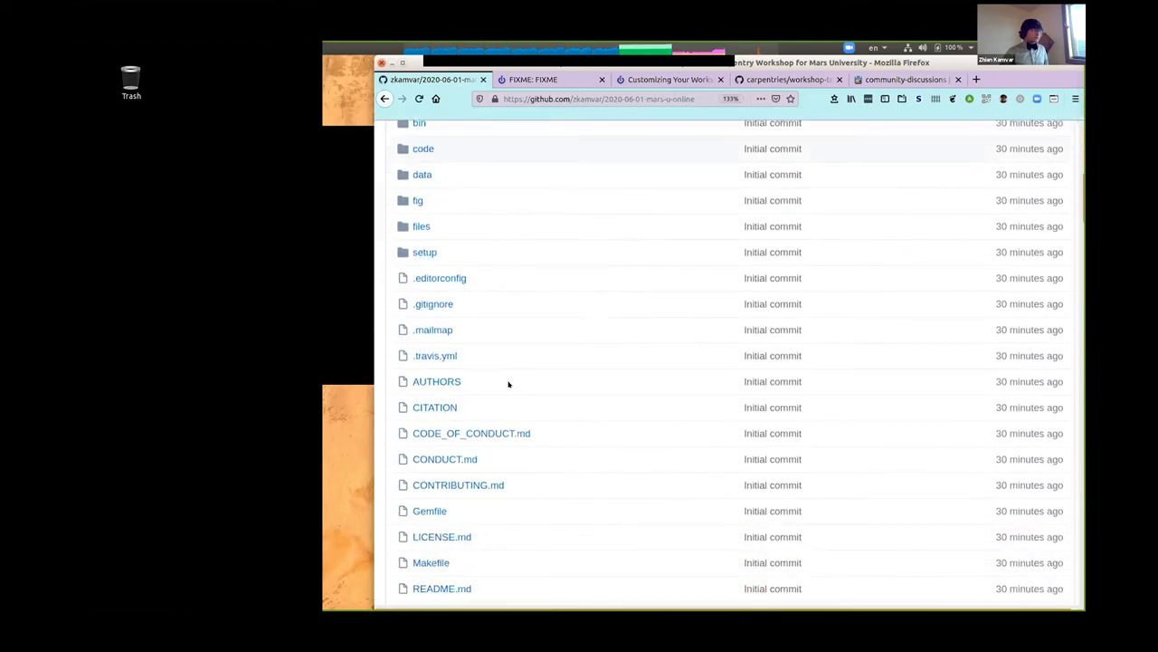
scroll(432, 426, "down", 3)
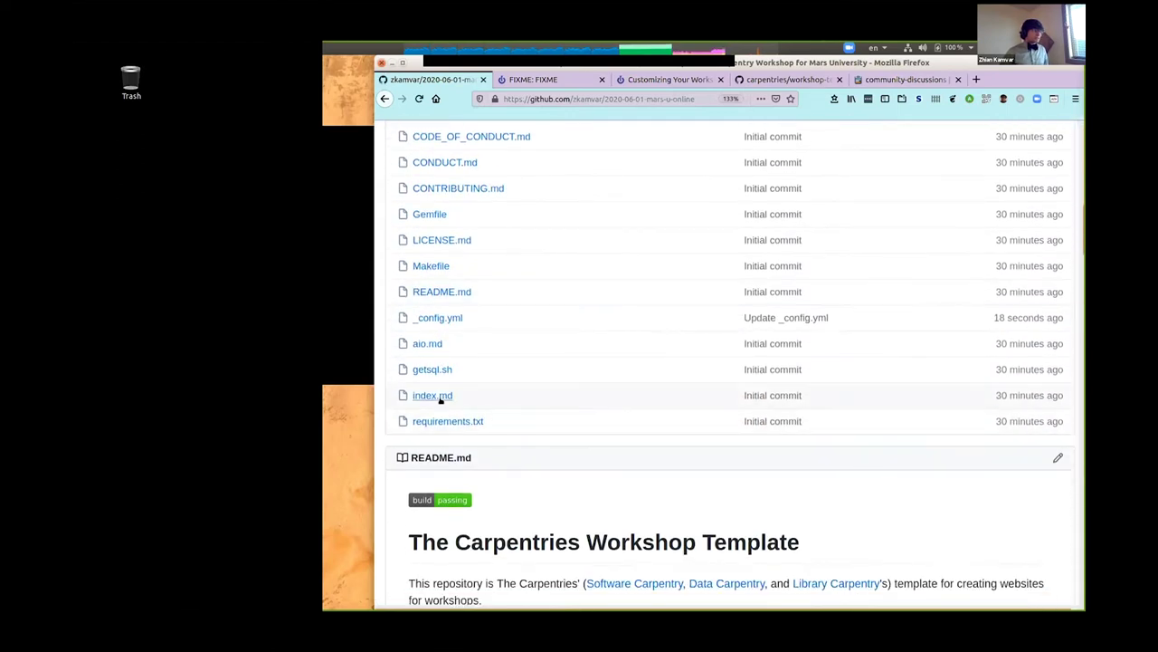
left_click(432, 395)
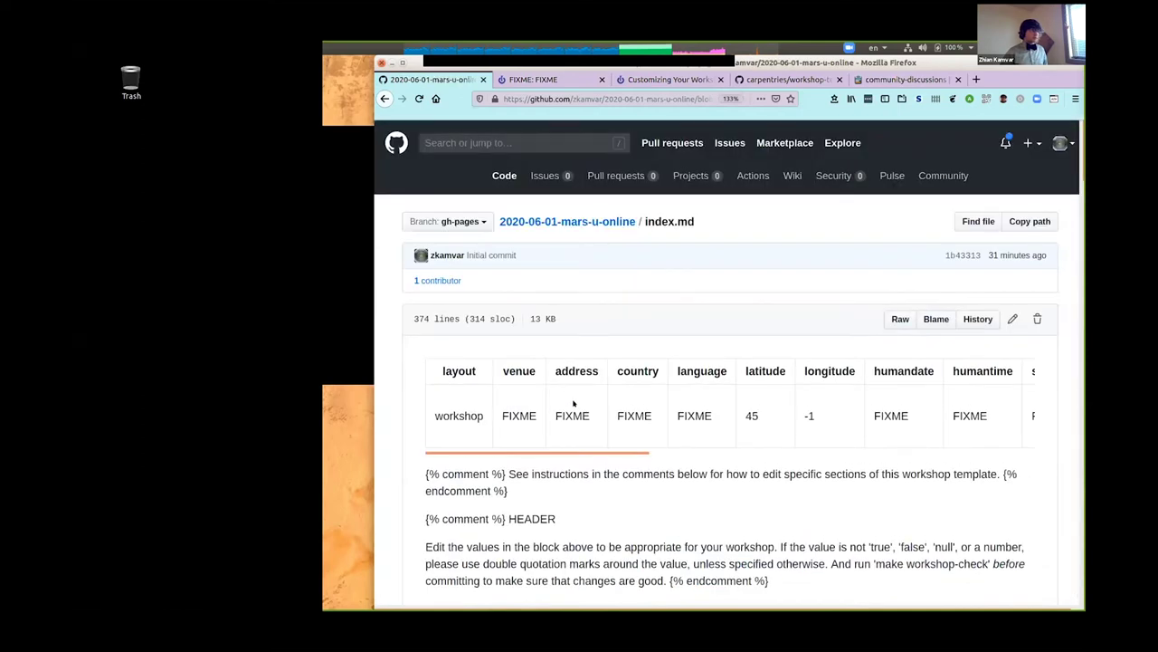
scroll(573, 404, "down", 1)
left_click(1011, 278)
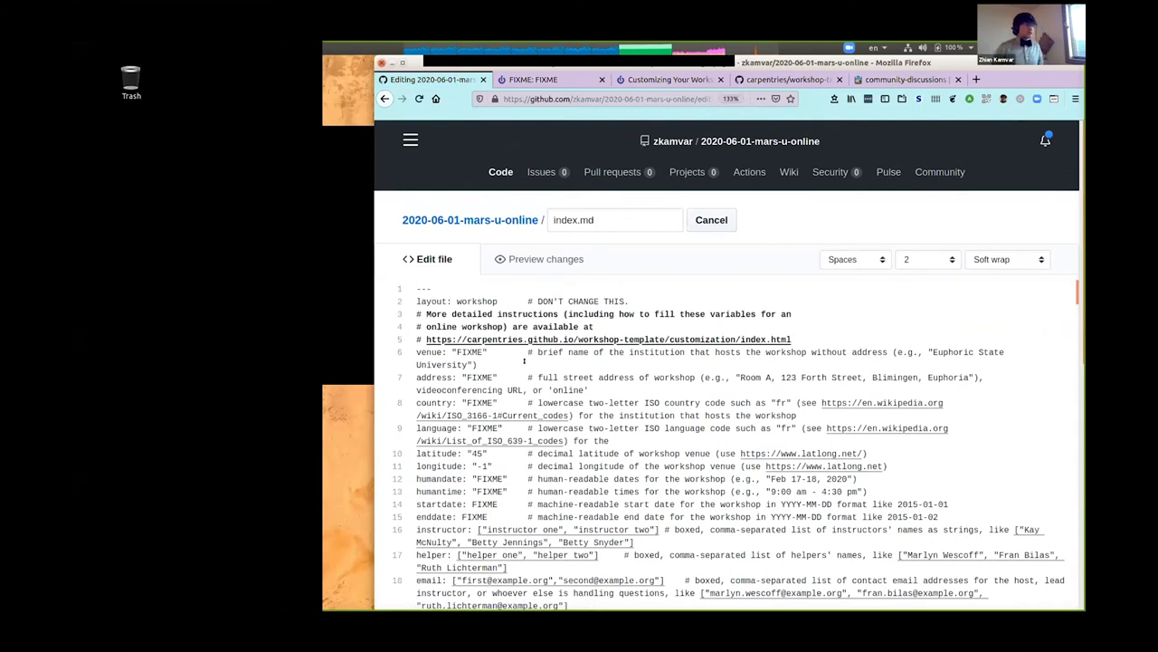
Set the venue value in the index.md header to "Mars U"
double_click(471, 352)
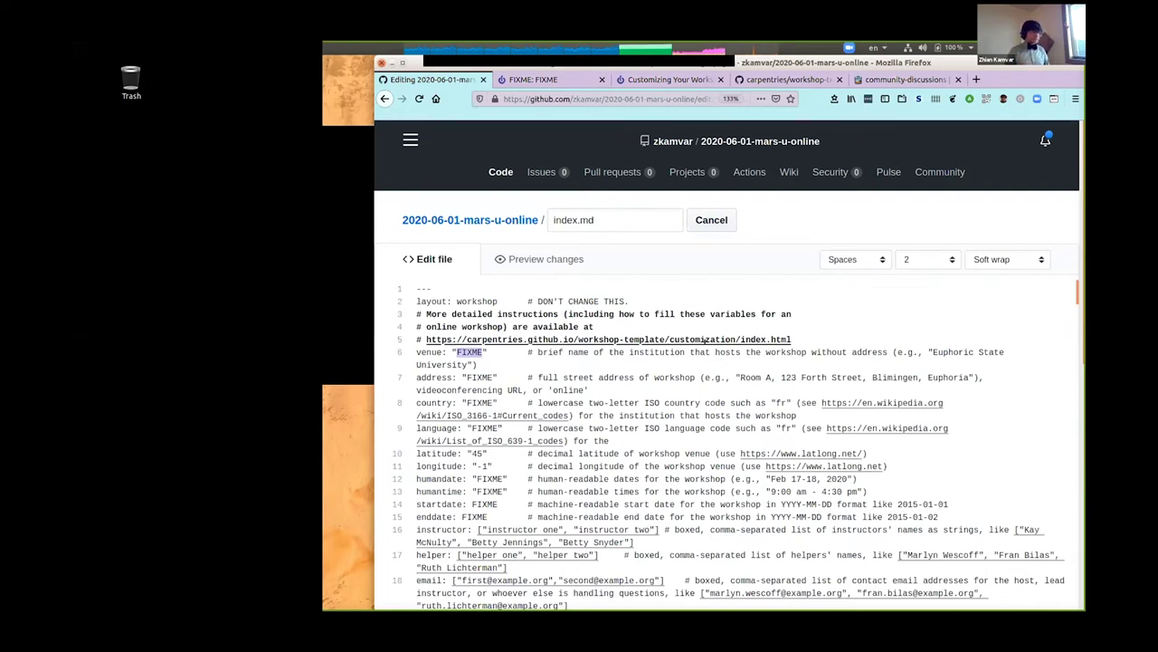
type("Masr")
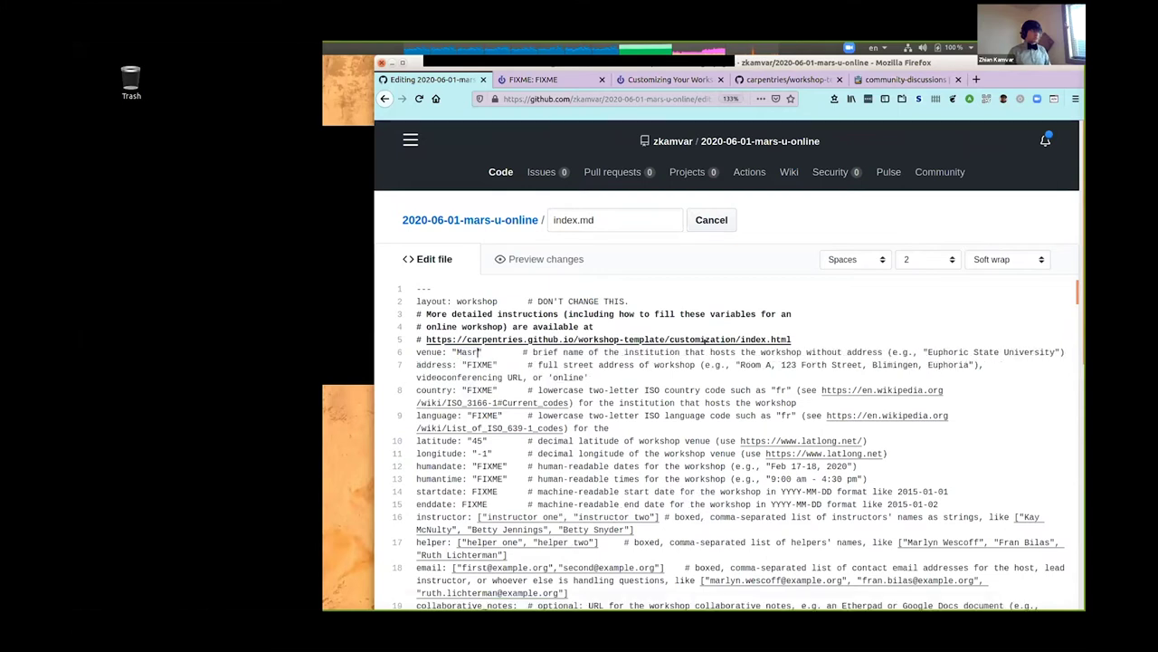
key("BackSpace")
key("BackSpace")
type("rs U")
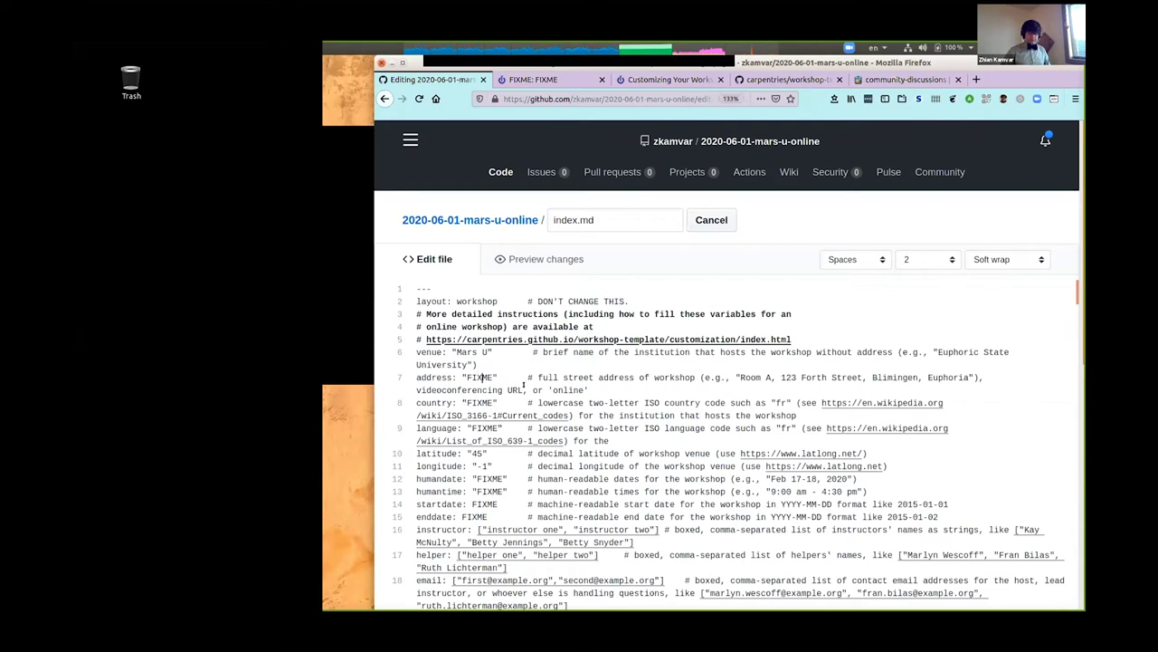
Replace the placeholder address value in the index.md header with "online"
key("shift+Left")
key("shift+Left")
key("shift+Left")
key("shift+Left")
key("BackSpace")
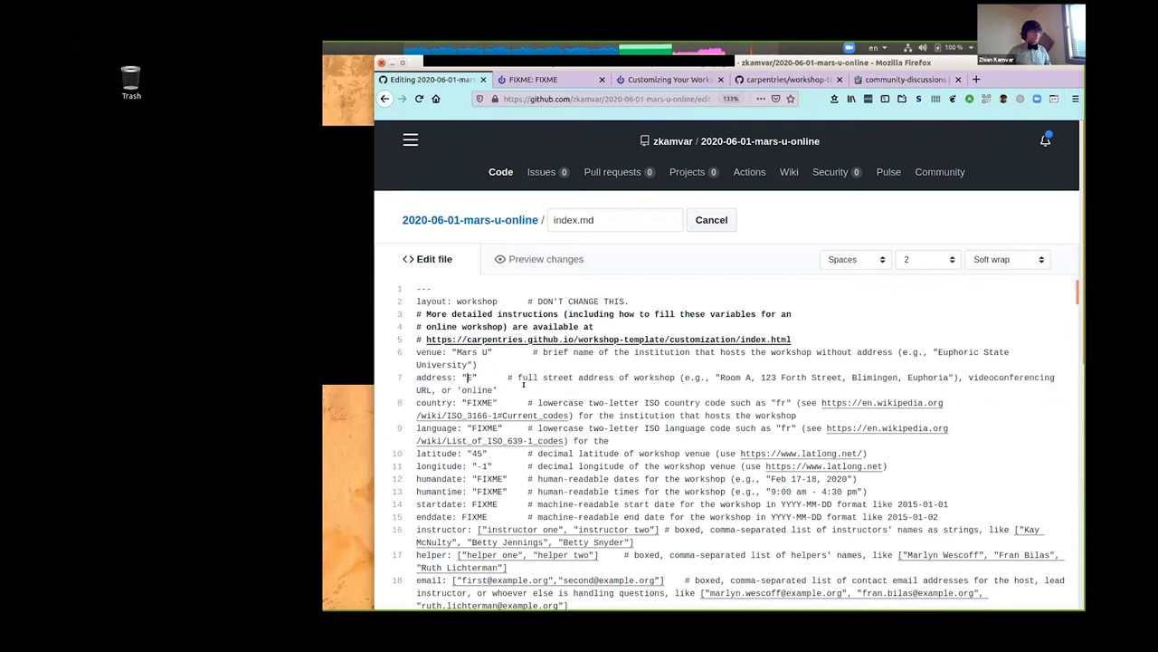
key("Delete")
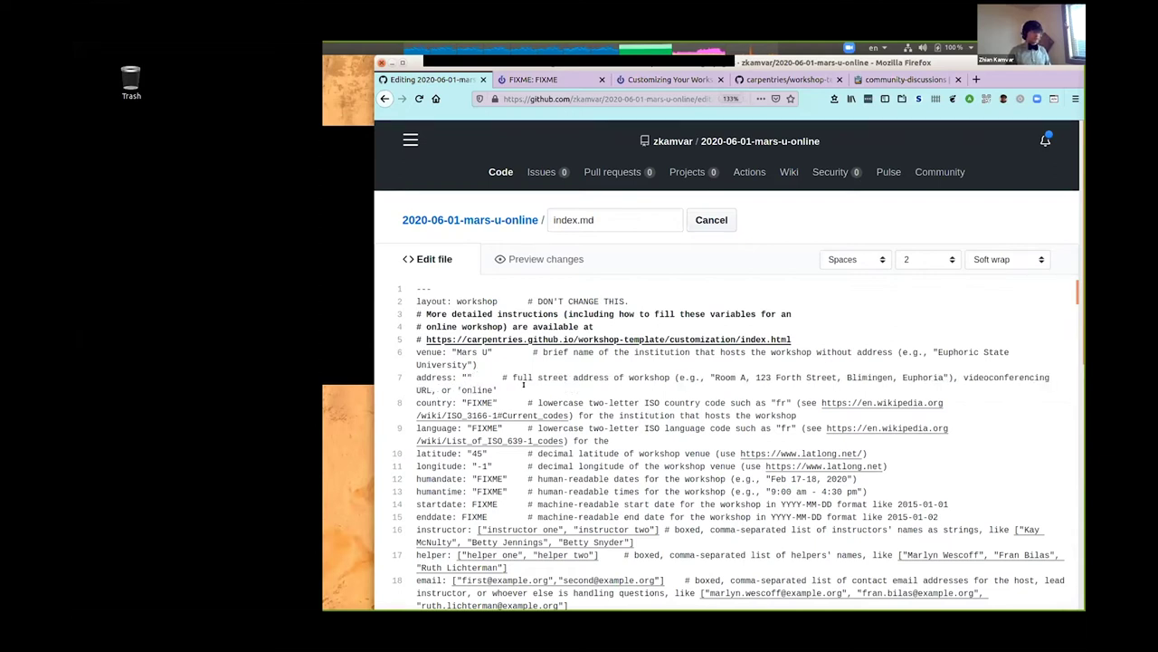
type("onli")
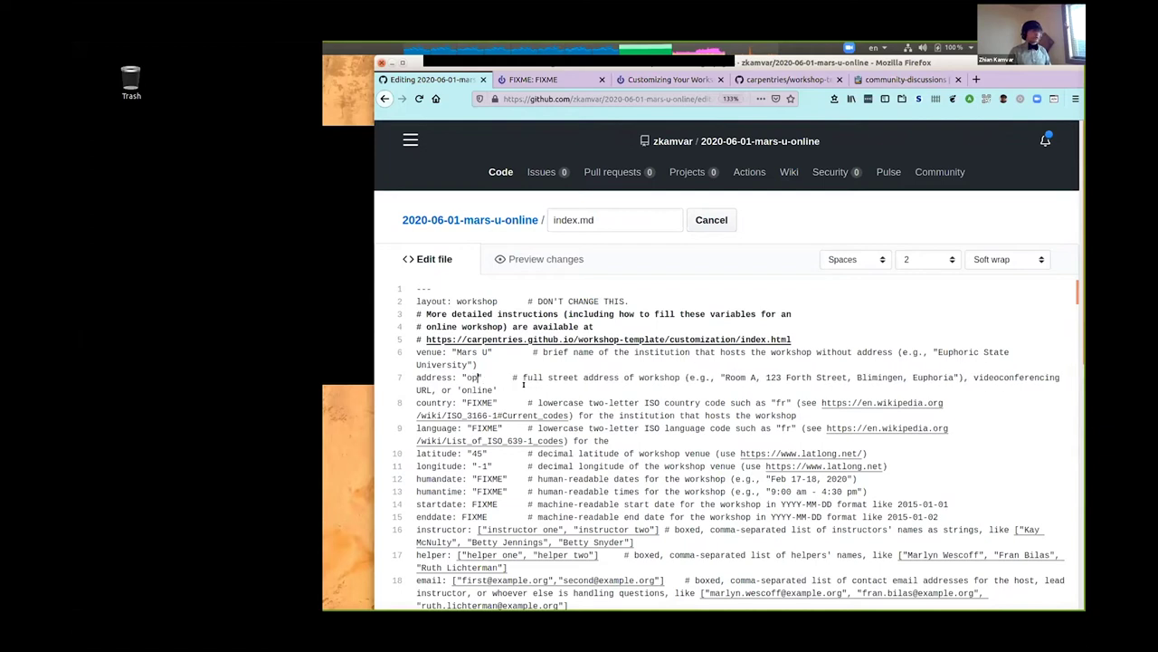
type("ne")
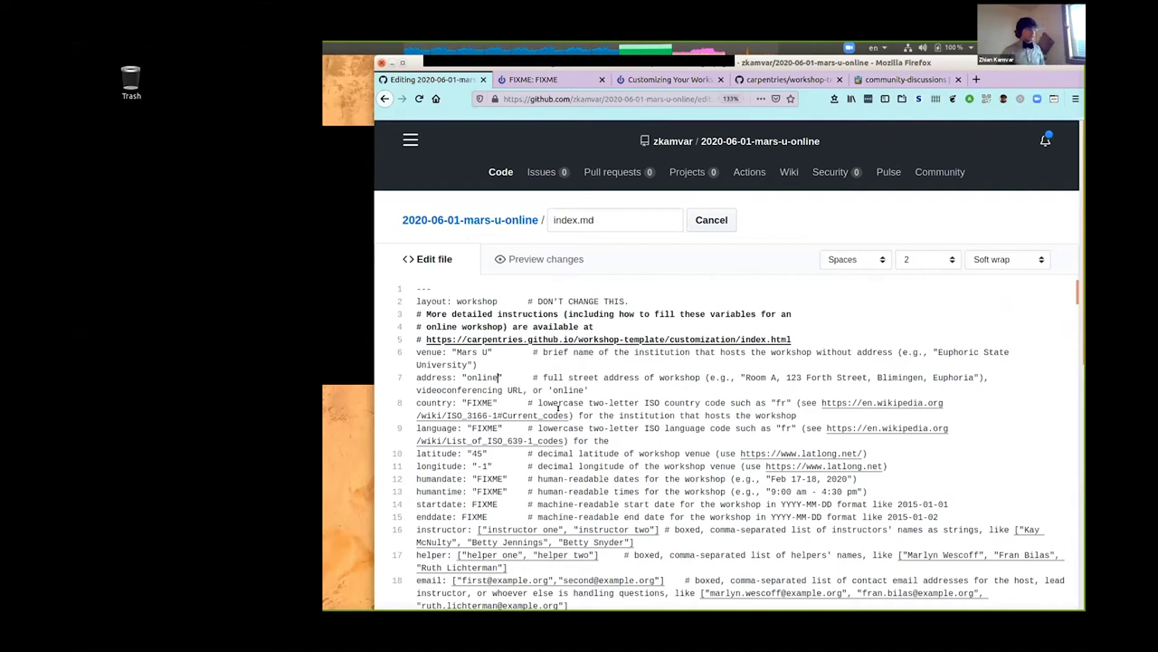
key("BackSpace")
key("BackSpace")
key("BackSpace")
key("BackSpace")
key("BackSpace")
key("BackSpace")
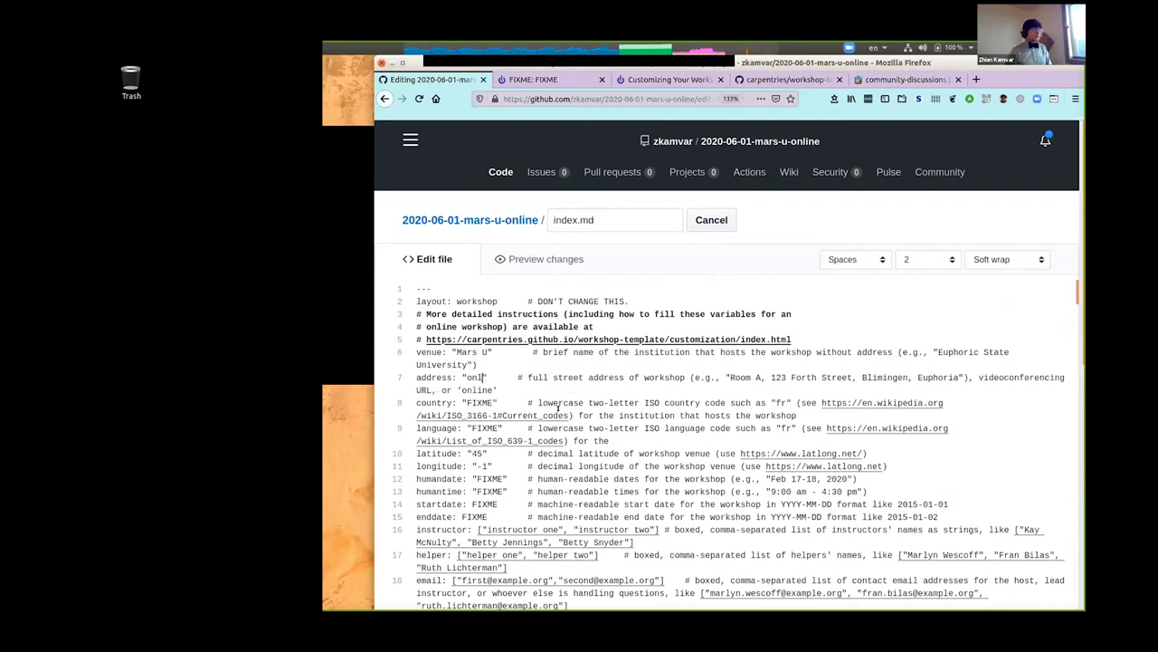
type("https")
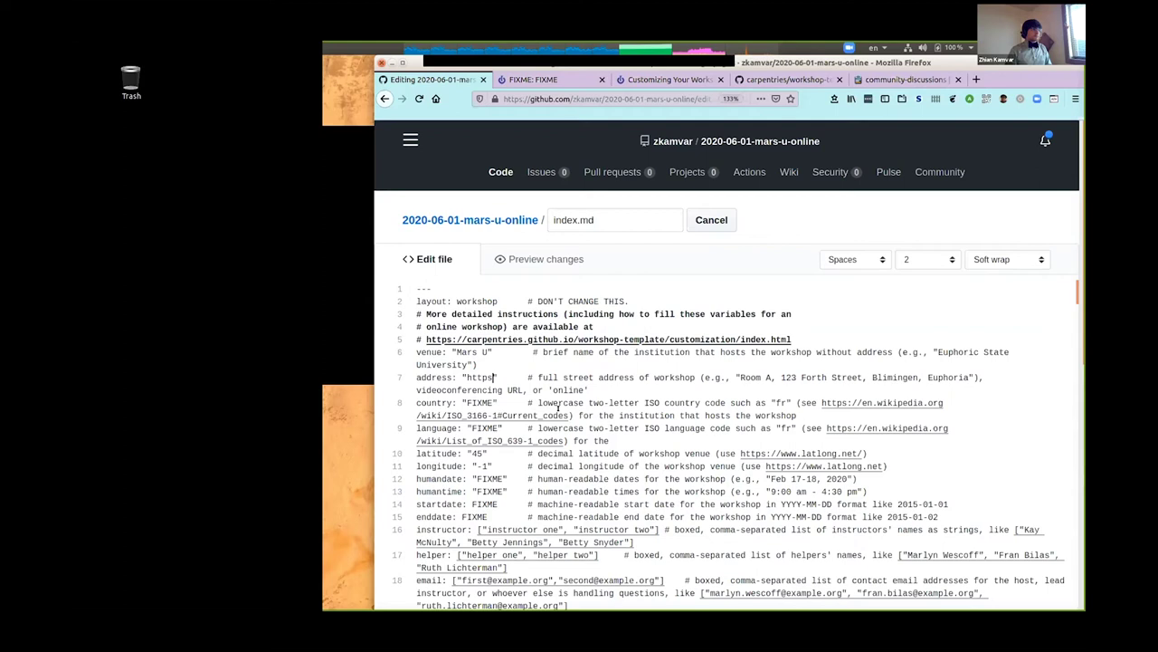
type("://")
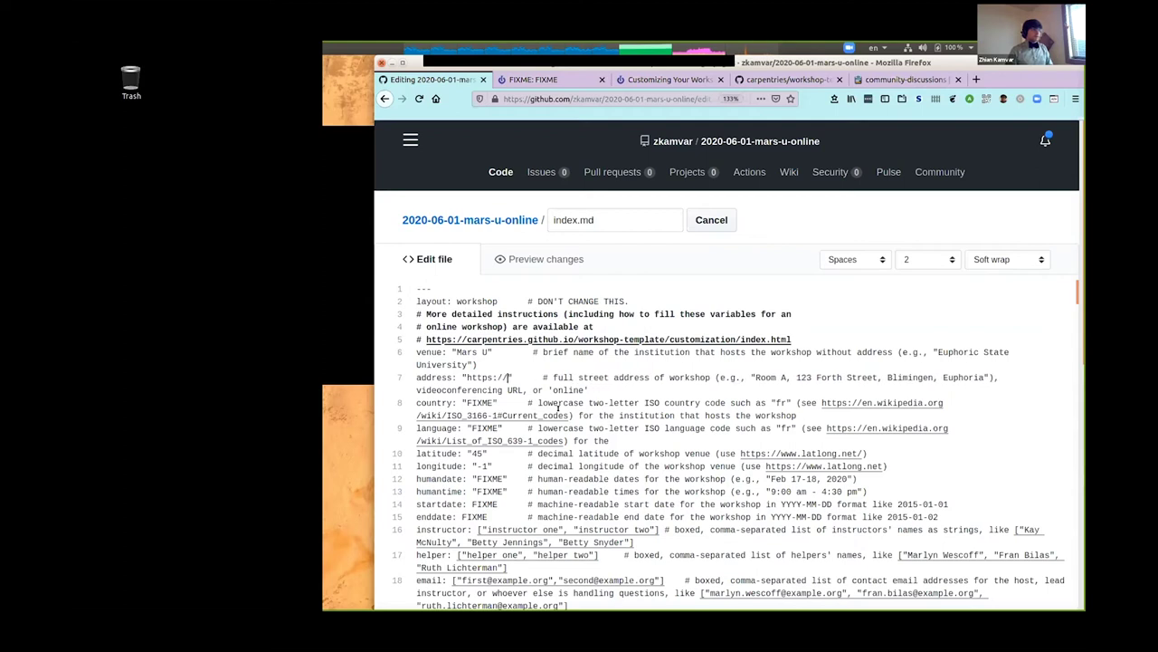
type("carpentries.o")
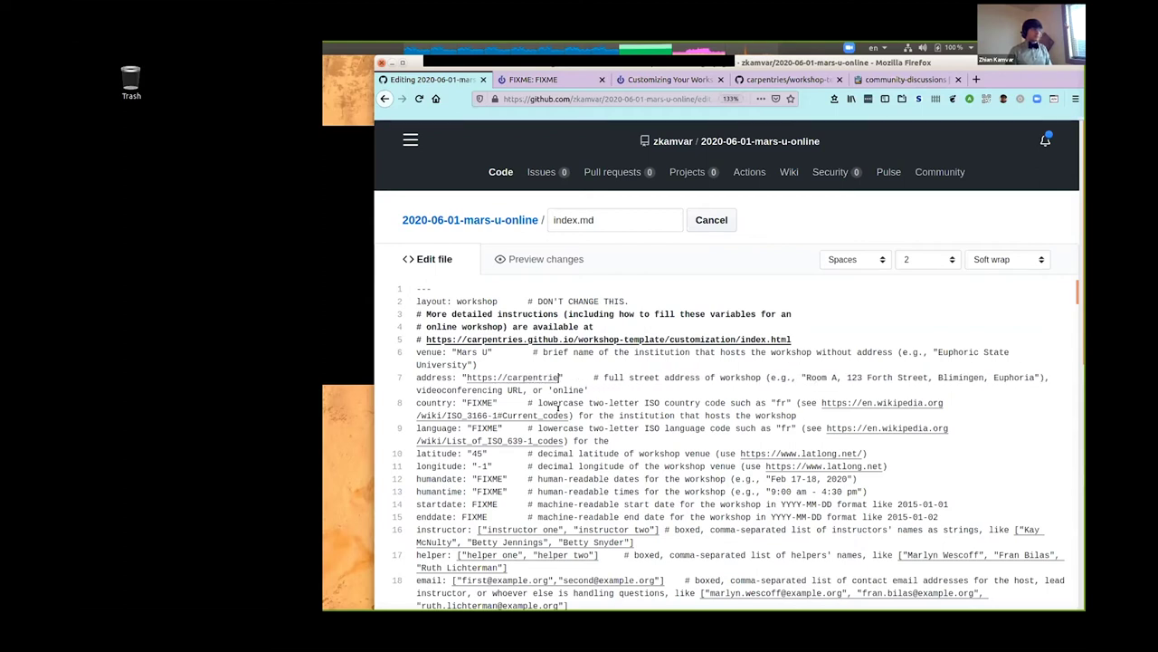
type("rg")
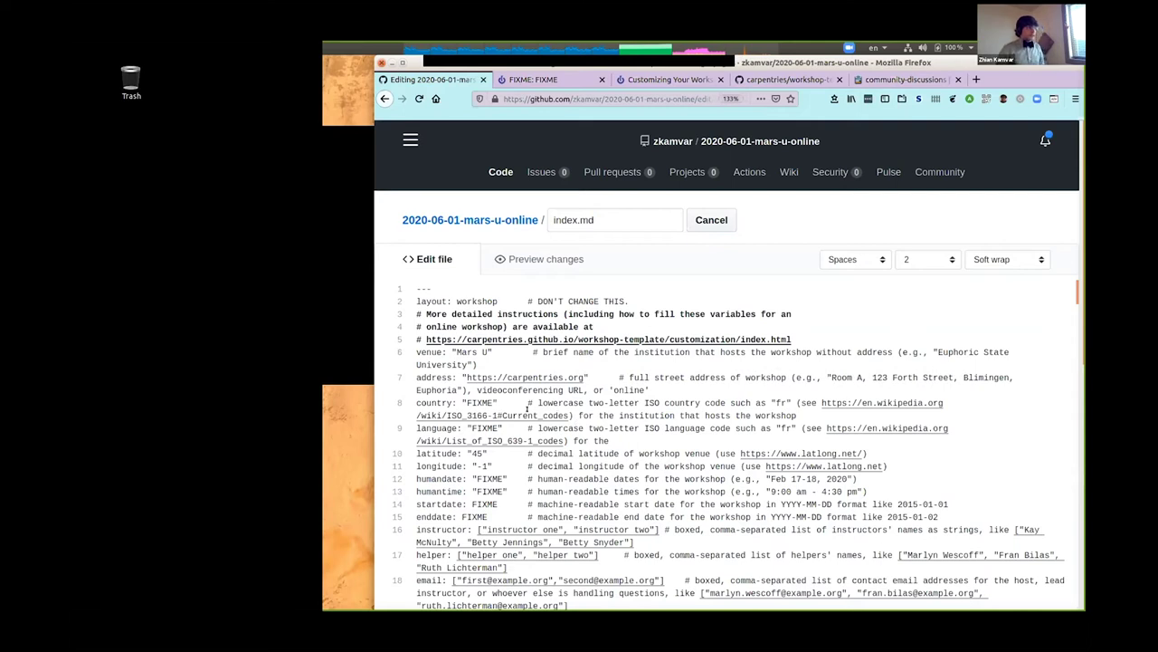
Set the country code to "fr" and the language code to "en" in the index.md header
double_click(493, 402)
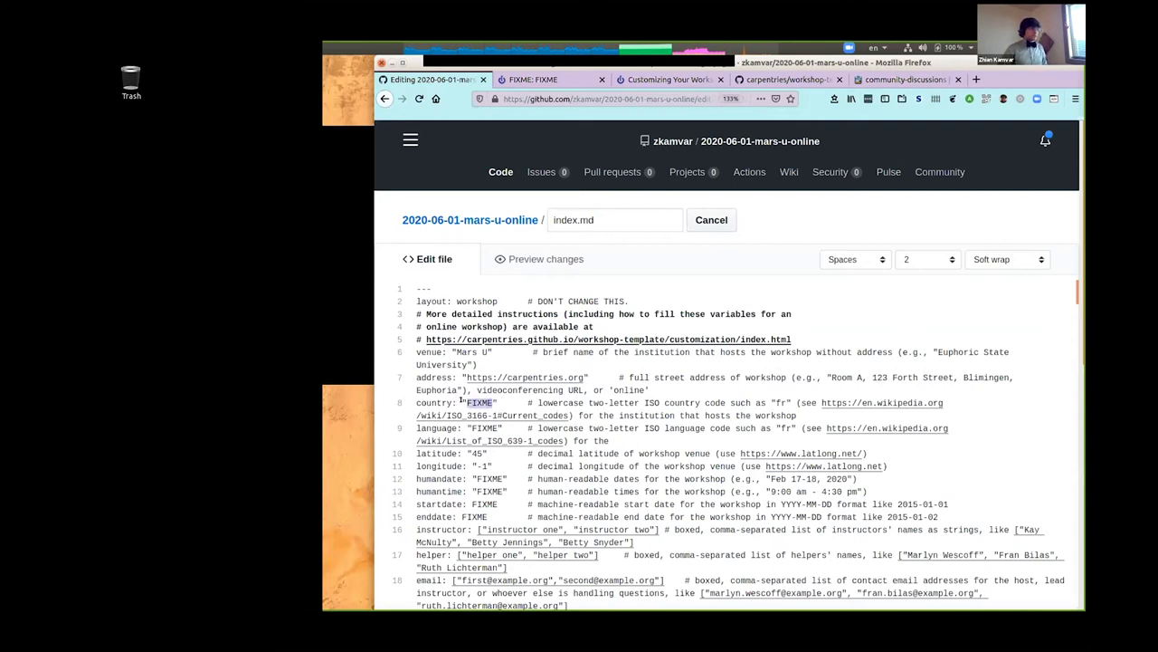
type("fr")
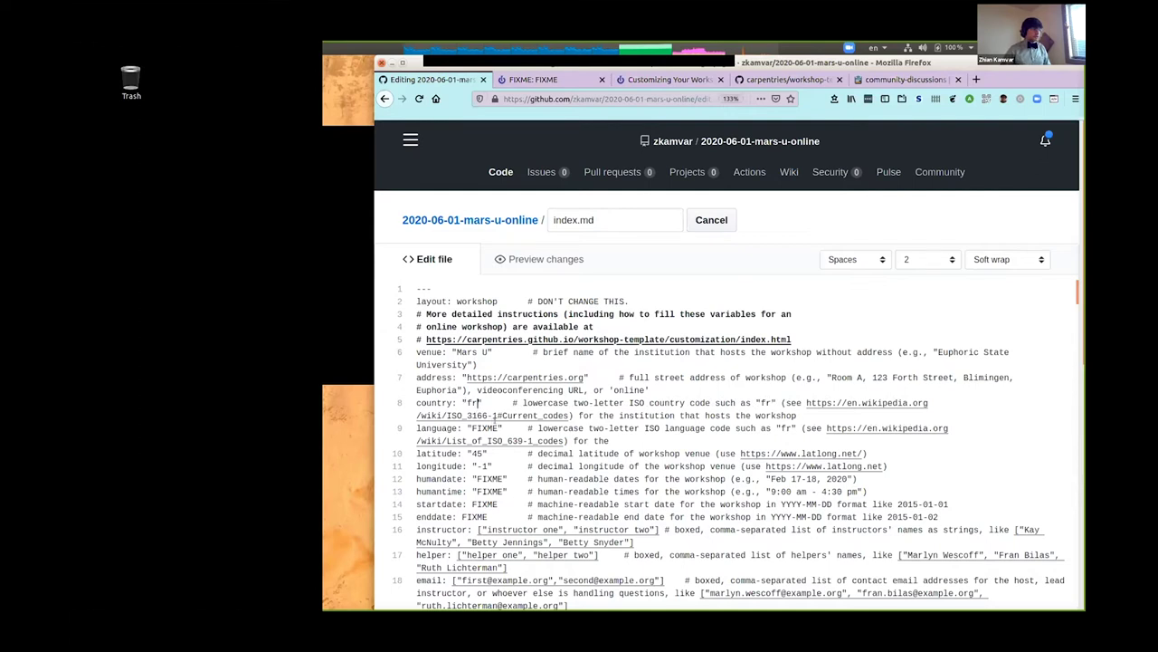
left_click_drag(496, 427, 467, 427)
type("en")
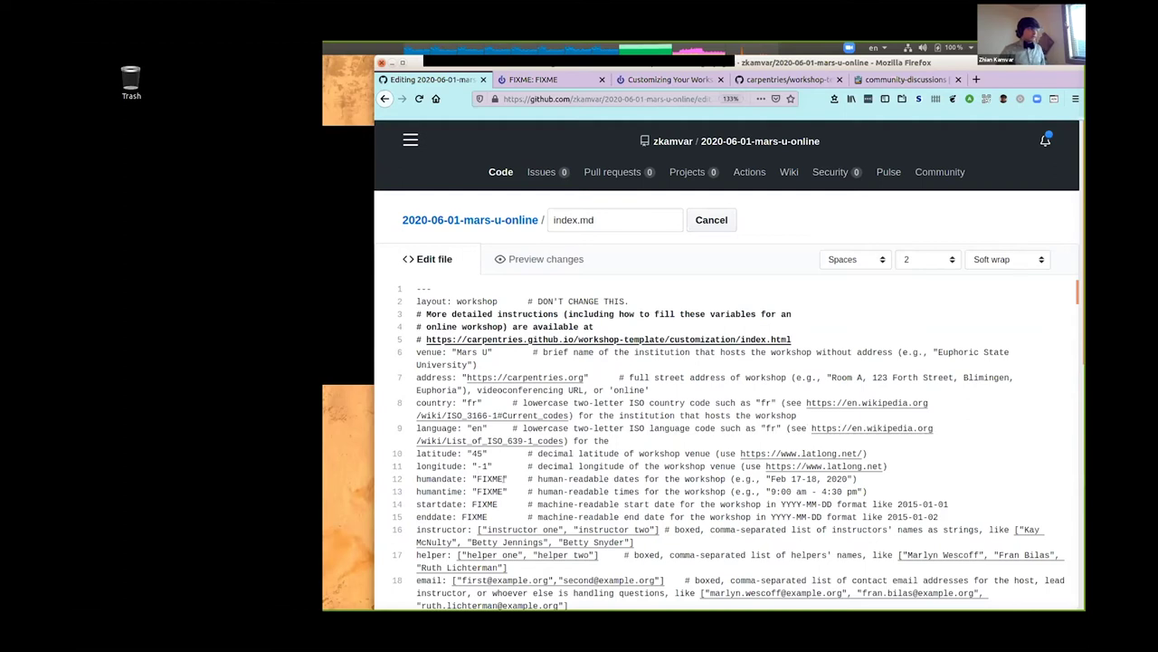
scroll(568, 469, "down", 3)
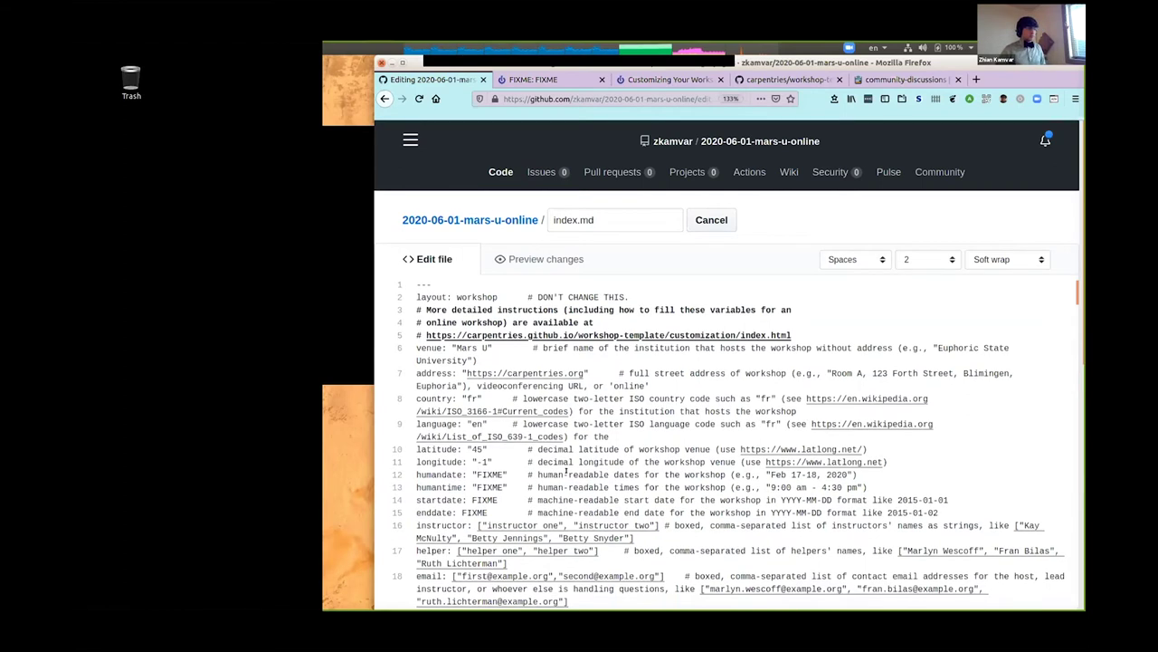
scroll(561, 468, "up", 3)
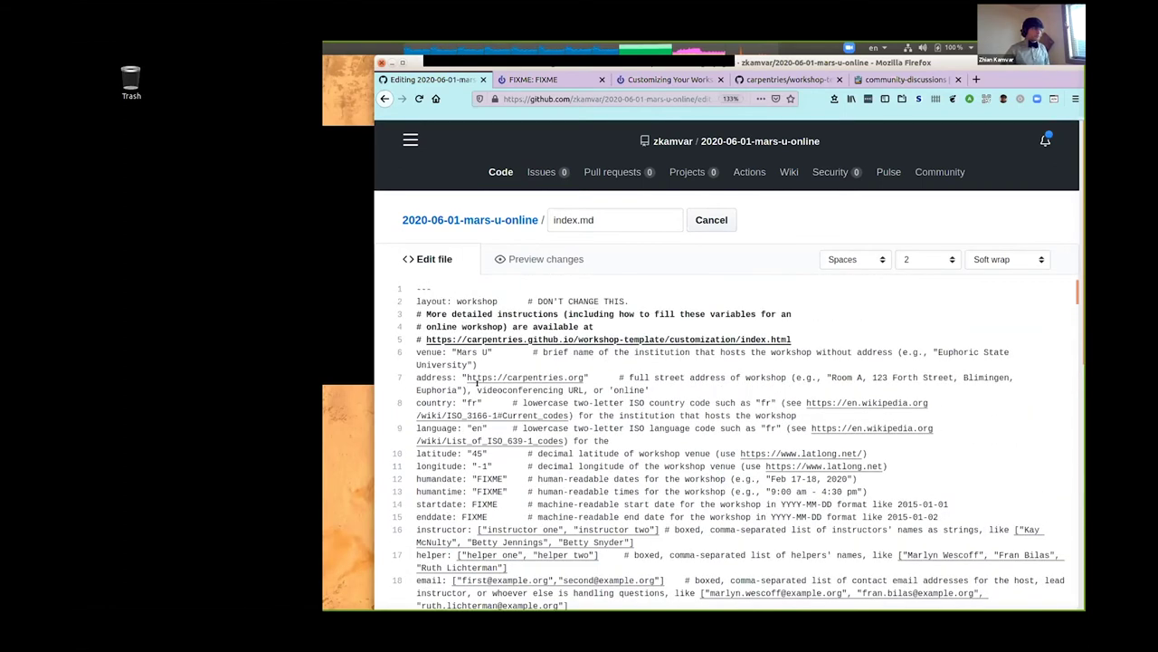
left_click_drag(416, 377, 592, 374)
left_click(593, 374)
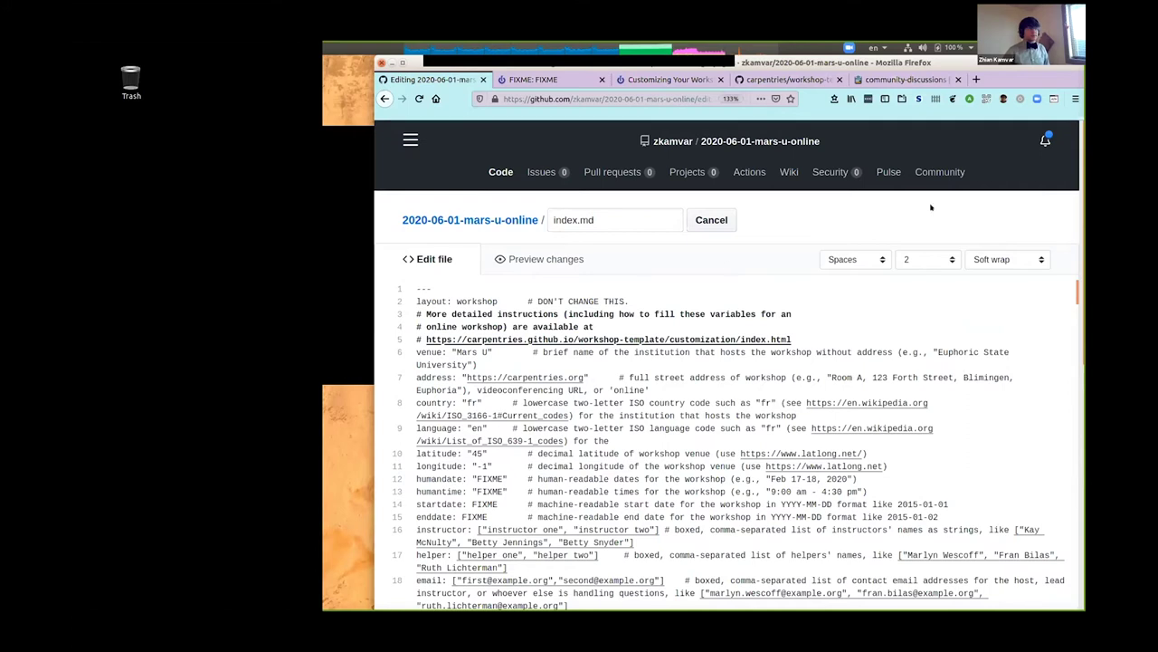
Commit the index.md header changes directly to the gh-pages branch and reload the published workshop website
scroll(688, 407, "down", 6)
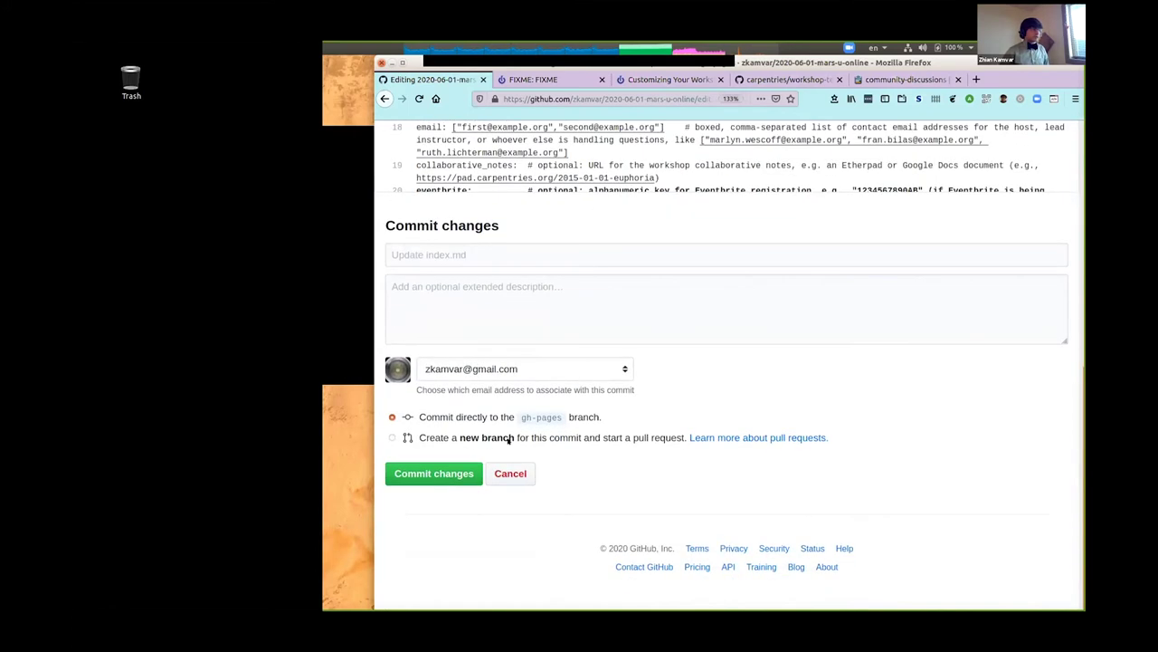
left_click(466, 471)
left_click(555, 81)
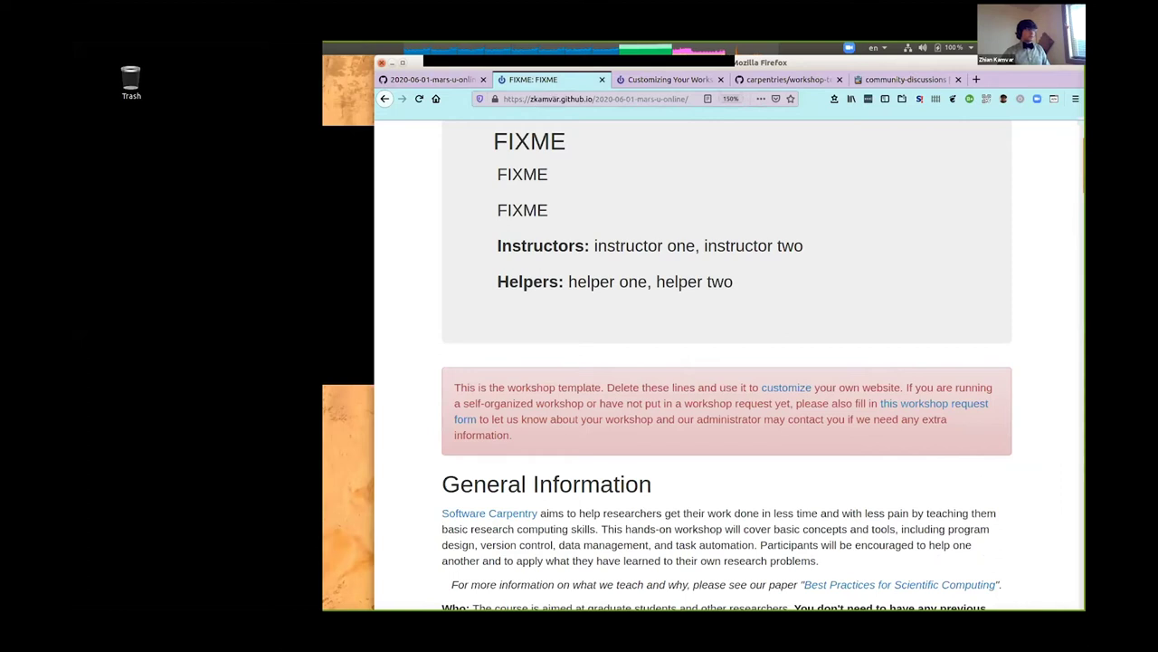
key("ctrl+r")
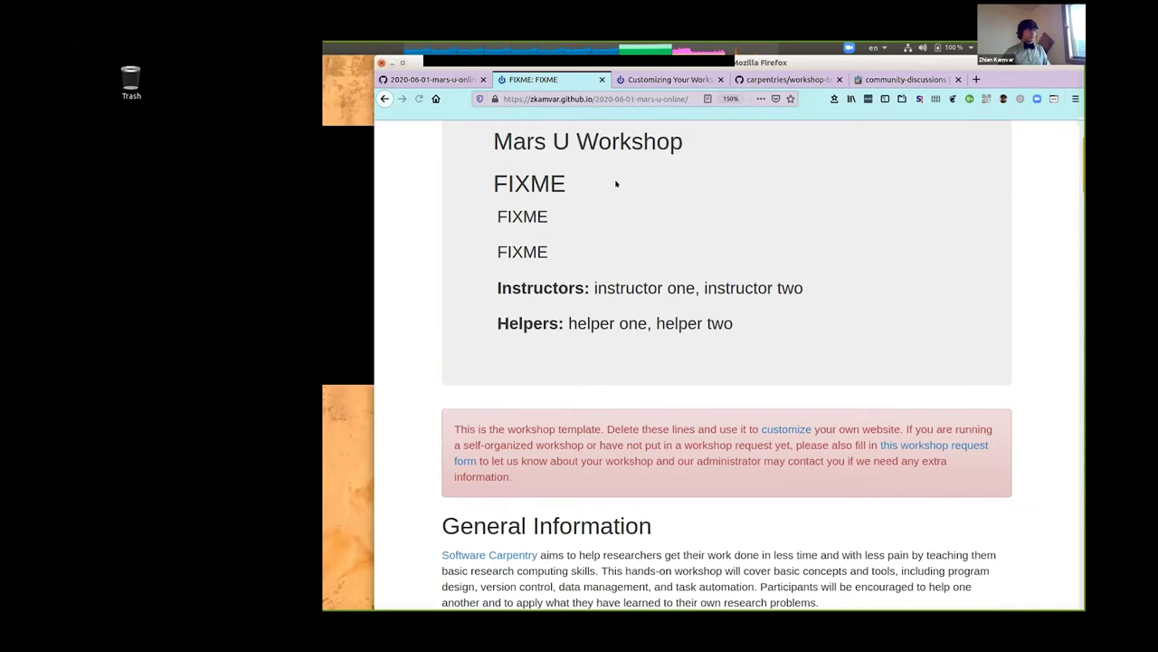
Check the workshop homepage banner against the committed index.md header values, reloading the website to look for the update
scroll(626, 189, "up", 3)
scroll(633, 199, "down", 3)
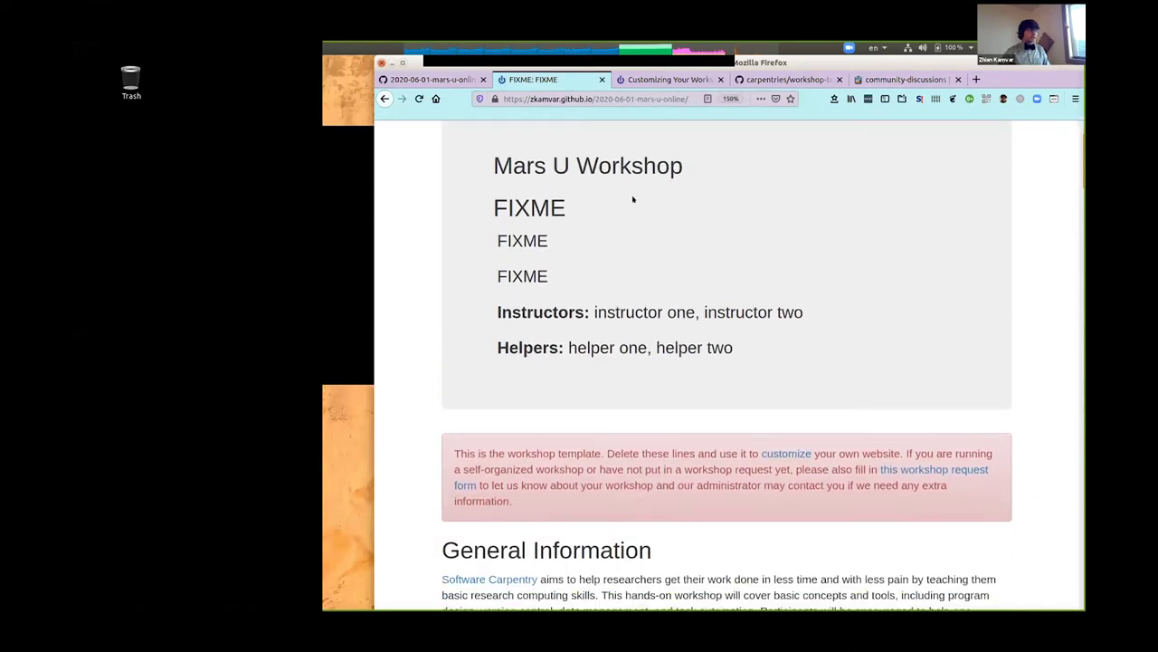
scroll(642, 256, "up", 3)
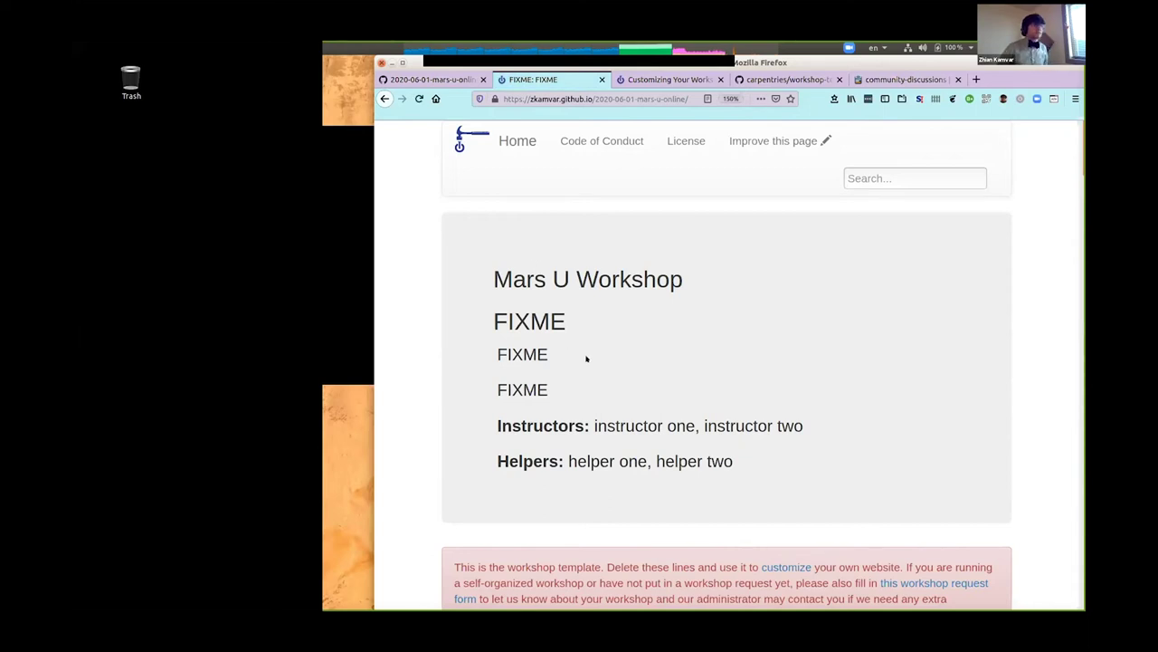
scroll(584, 356, "down", 5)
scroll(584, 353, "up", 5)
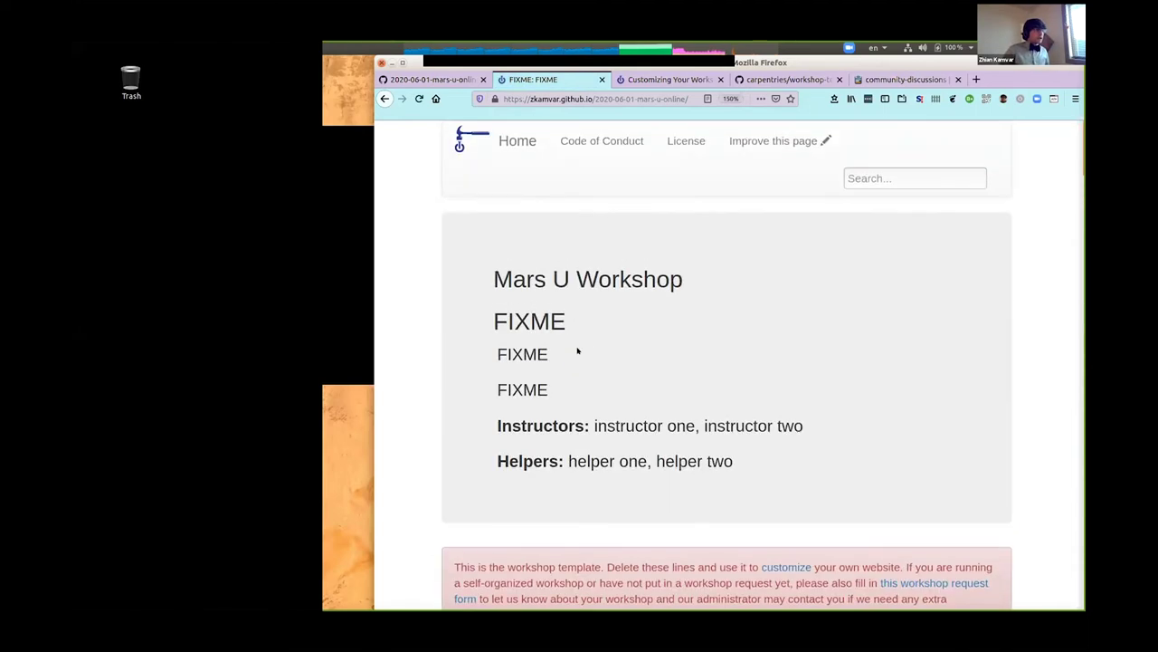
left_click(442, 82)
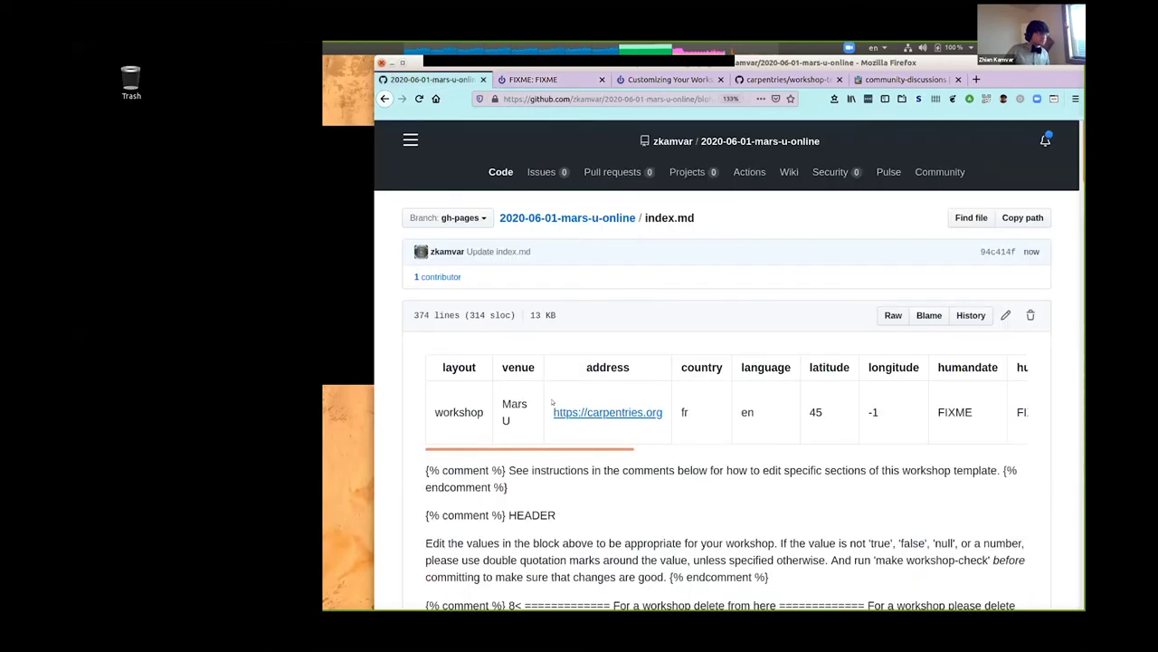
left_click(515, 77)
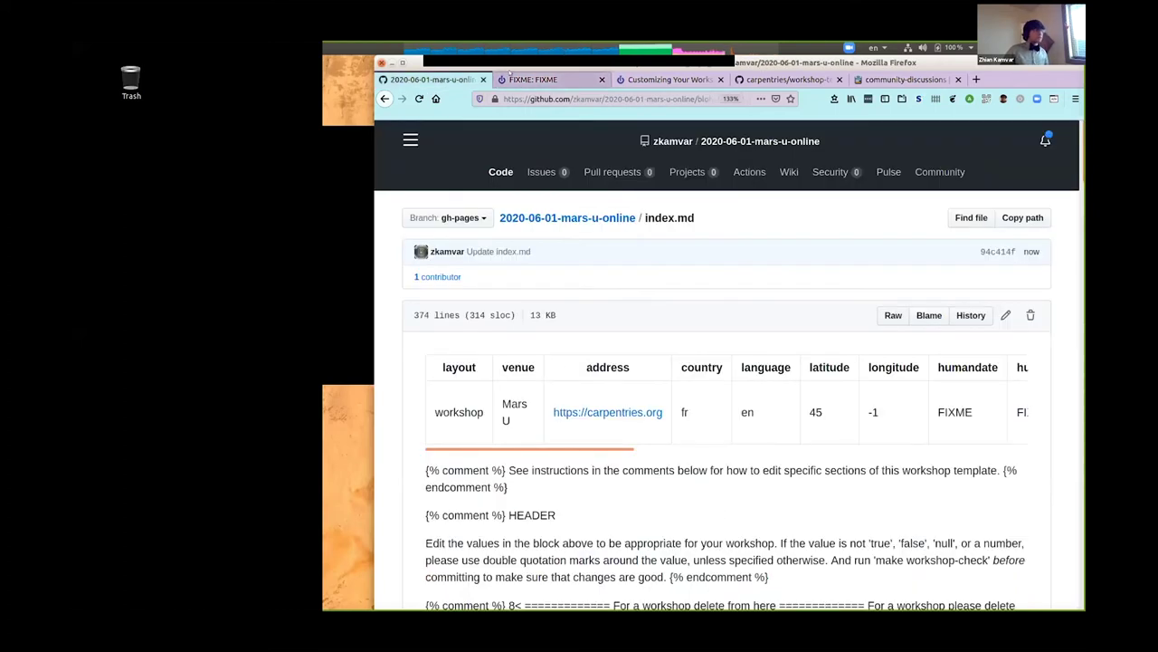
key("ctrl+r")
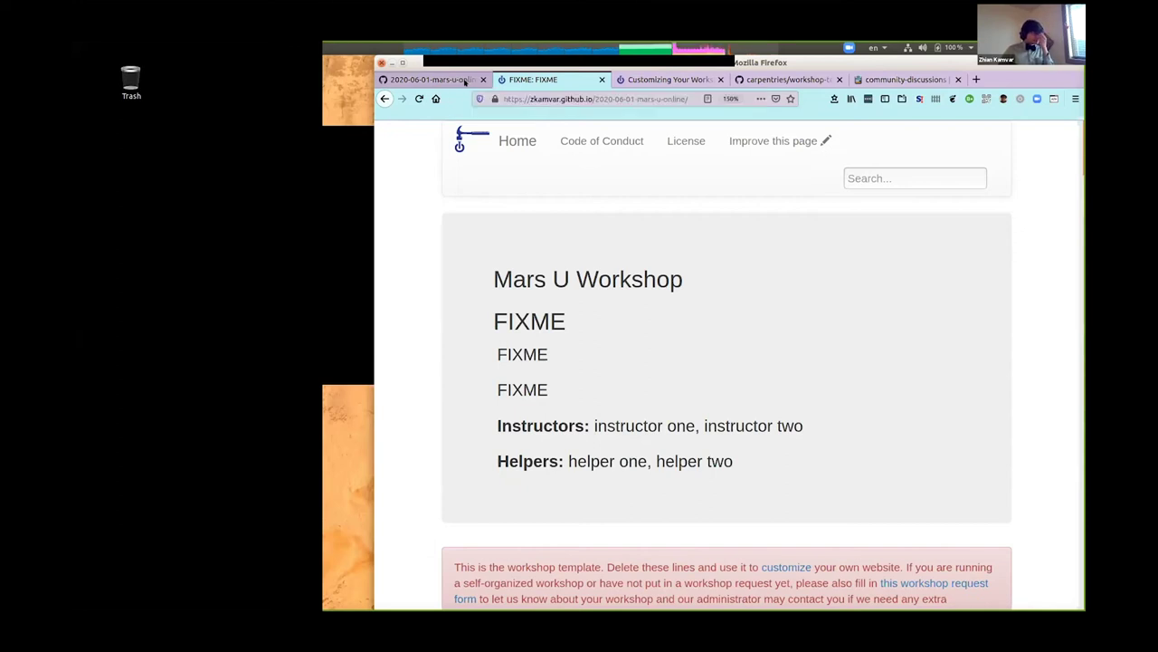
key("ctrl+r")
Open index.md for editing and delete the template notice block from the "delete from here" line through the "until here" line
left_click(433, 74)
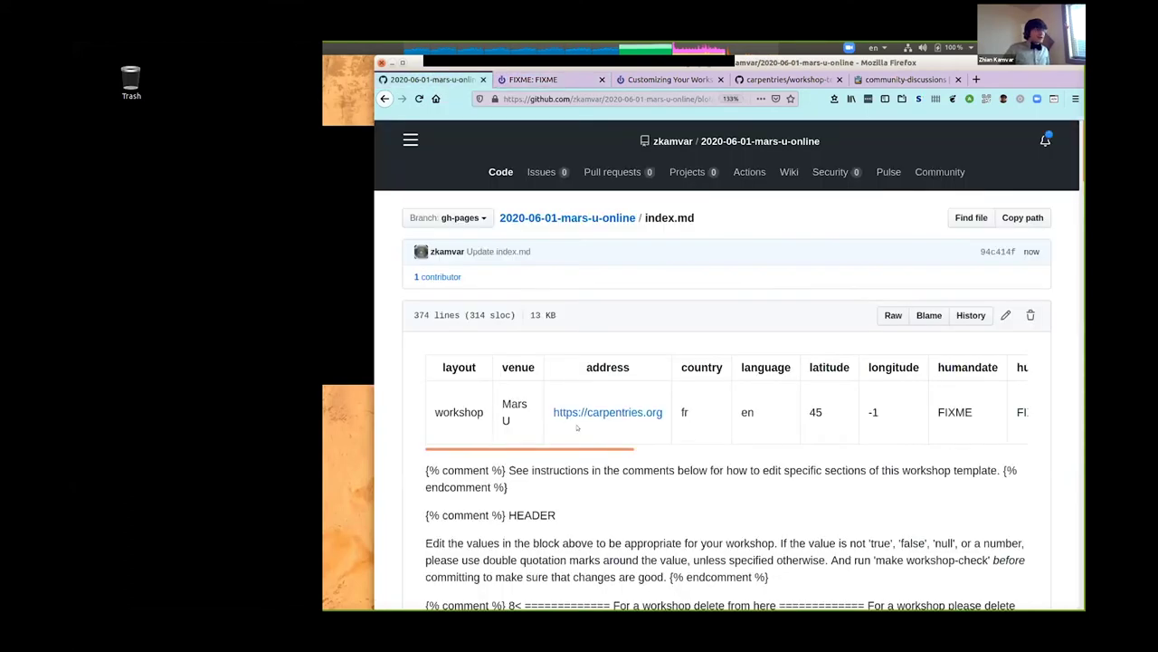
scroll(576, 427, "down", 4)
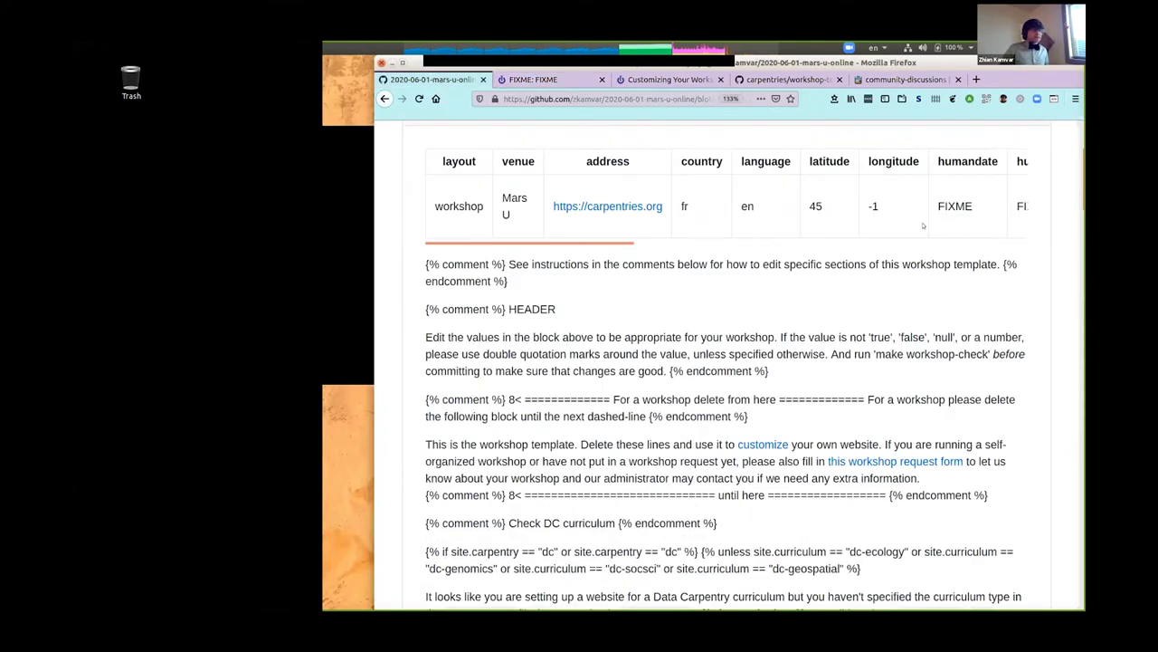
scroll(923, 226, "up", 2)
left_click(1006, 192)
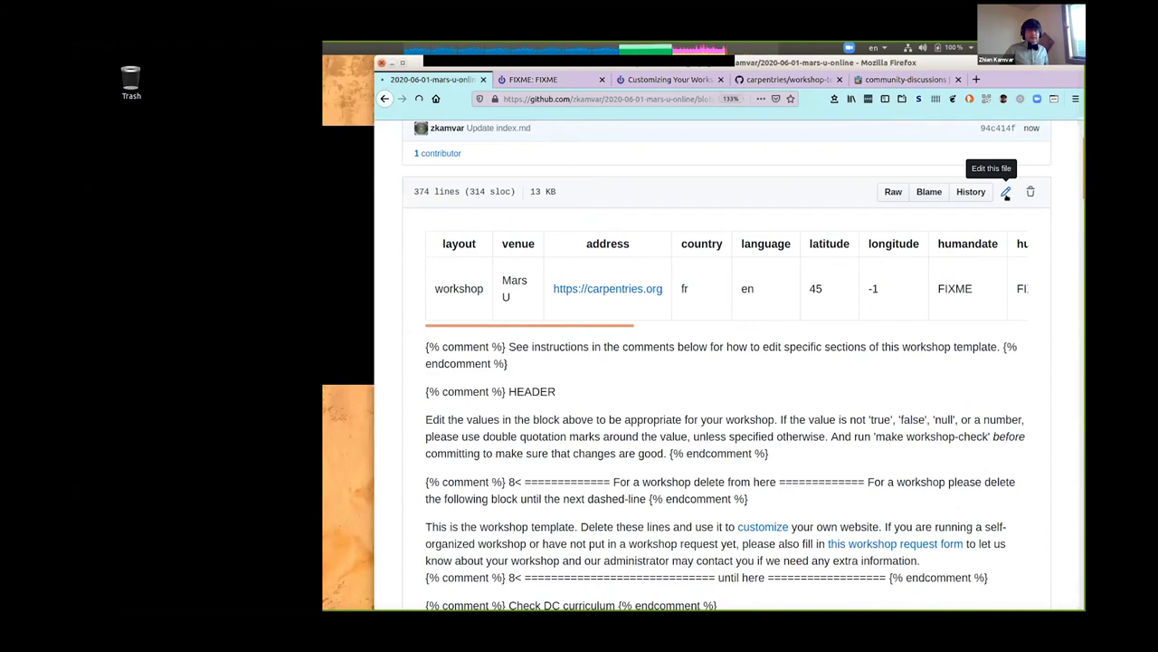
scroll(491, 386, "down", 5)
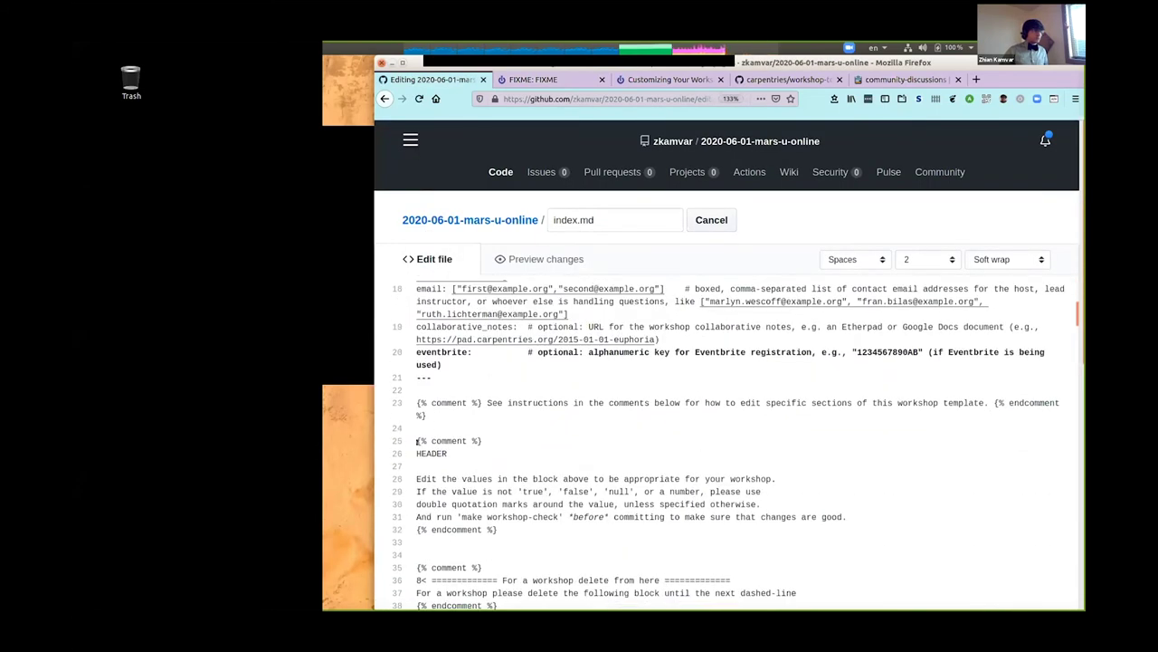
scroll(408, 459, "down", 3)
left_click_drag(414, 435, 477, 606)
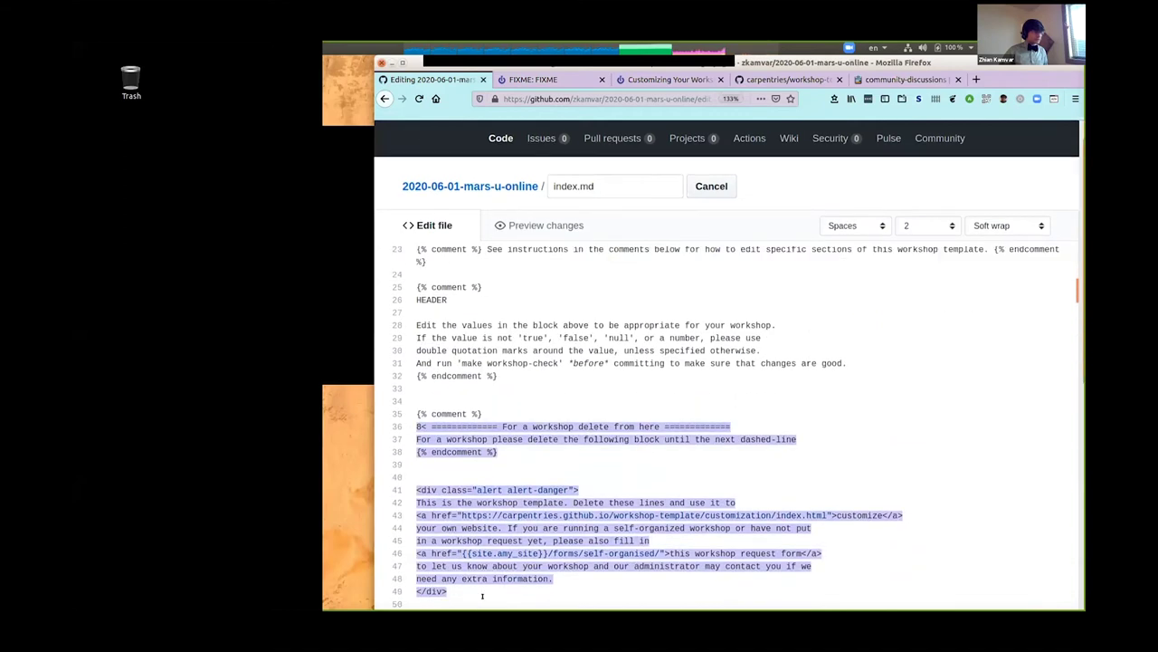
scroll(488, 570, "down", 3)
left_click(485, 428, "shift")
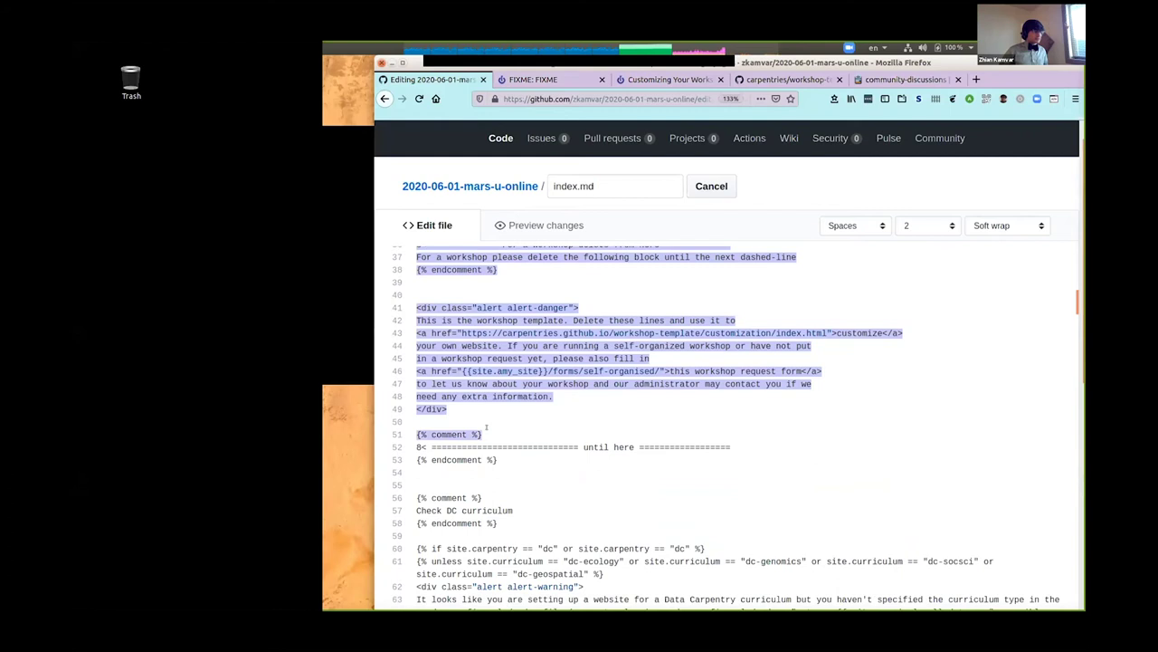
left_click(735, 447, "shift")
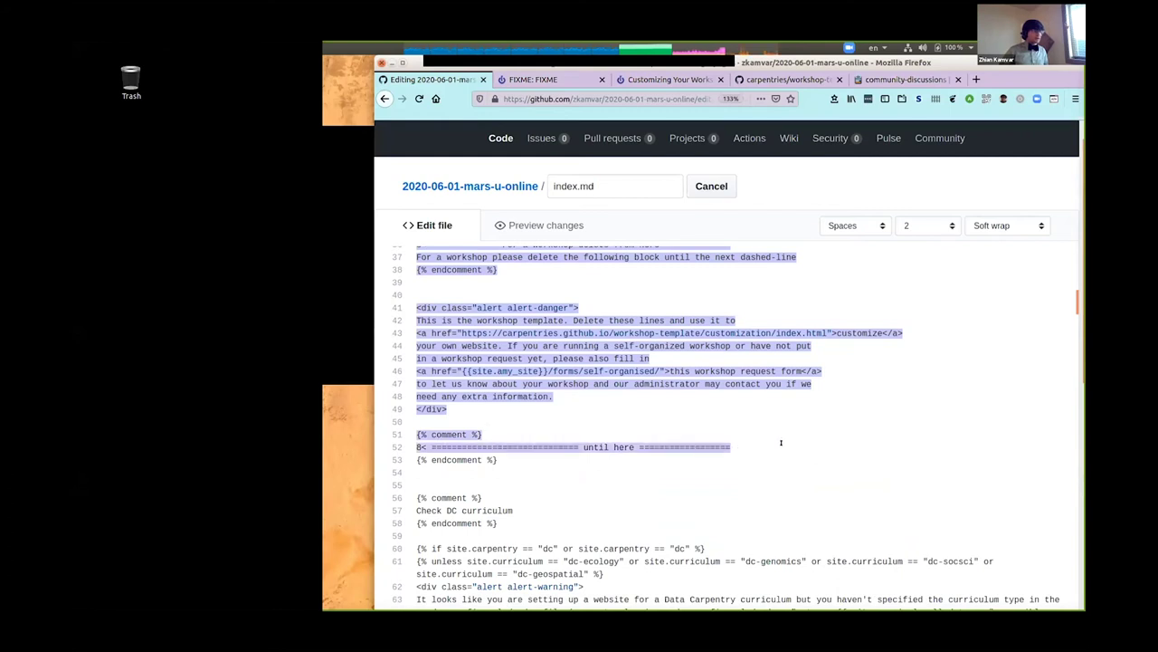
key("Delete")
Commit the removal of the template notice directly to the gh-pages branch and reload the workshop website
scroll(505, 440, "down", 20)
scroll(507, 440, "down", 20)
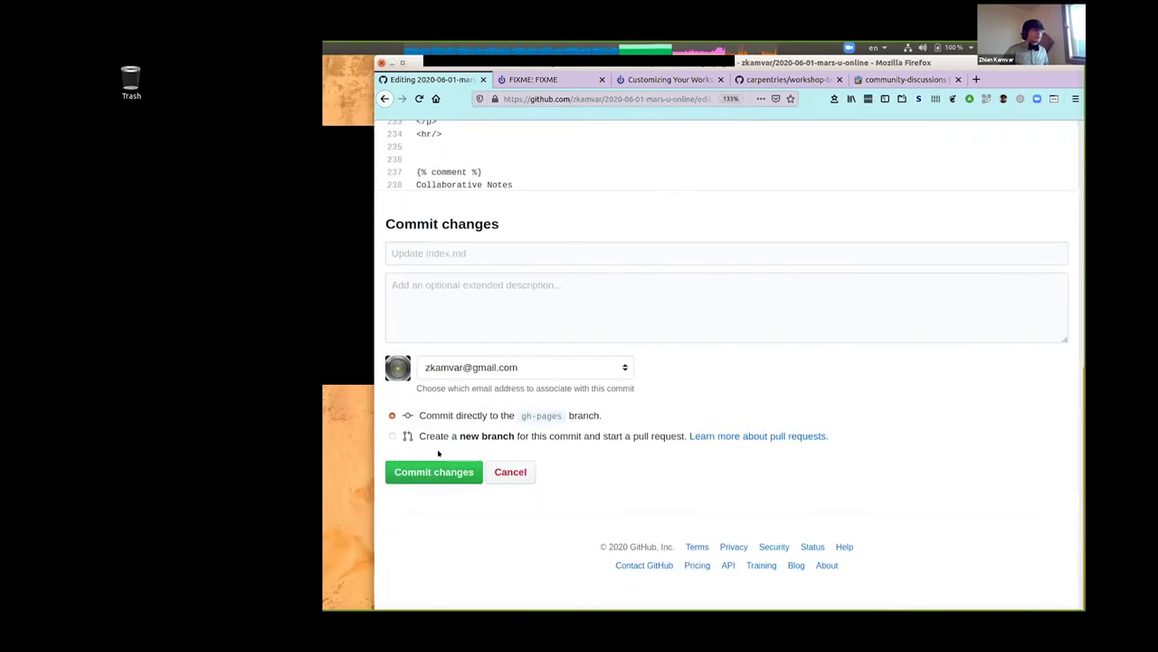
left_click(438, 470)
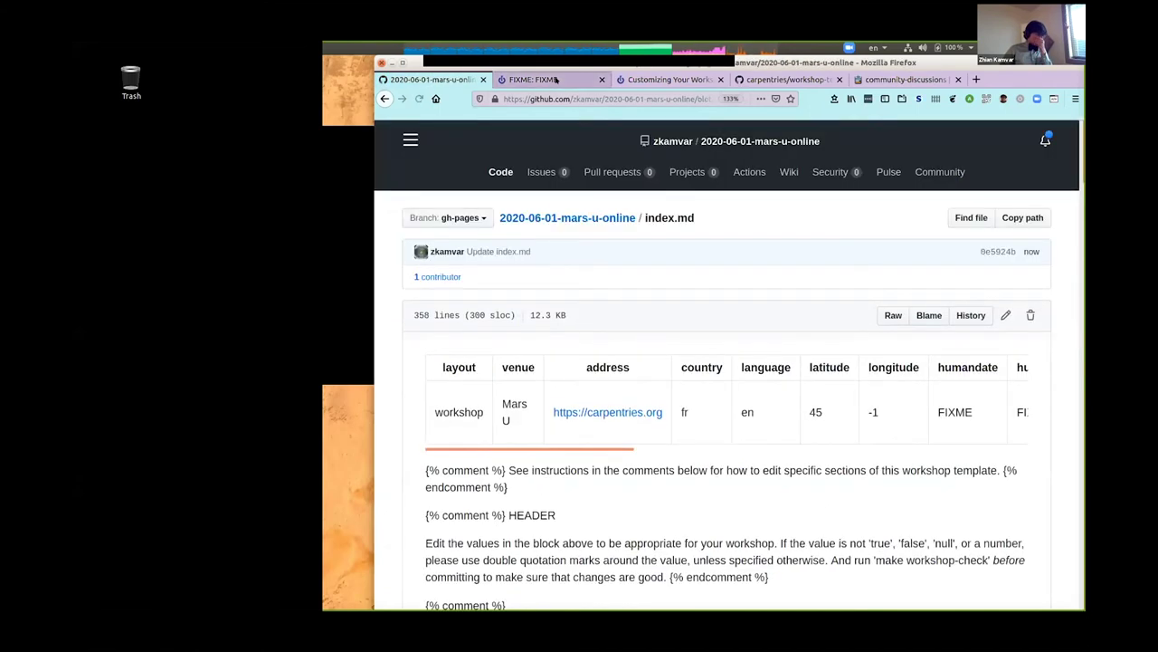
left_click(557, 80)
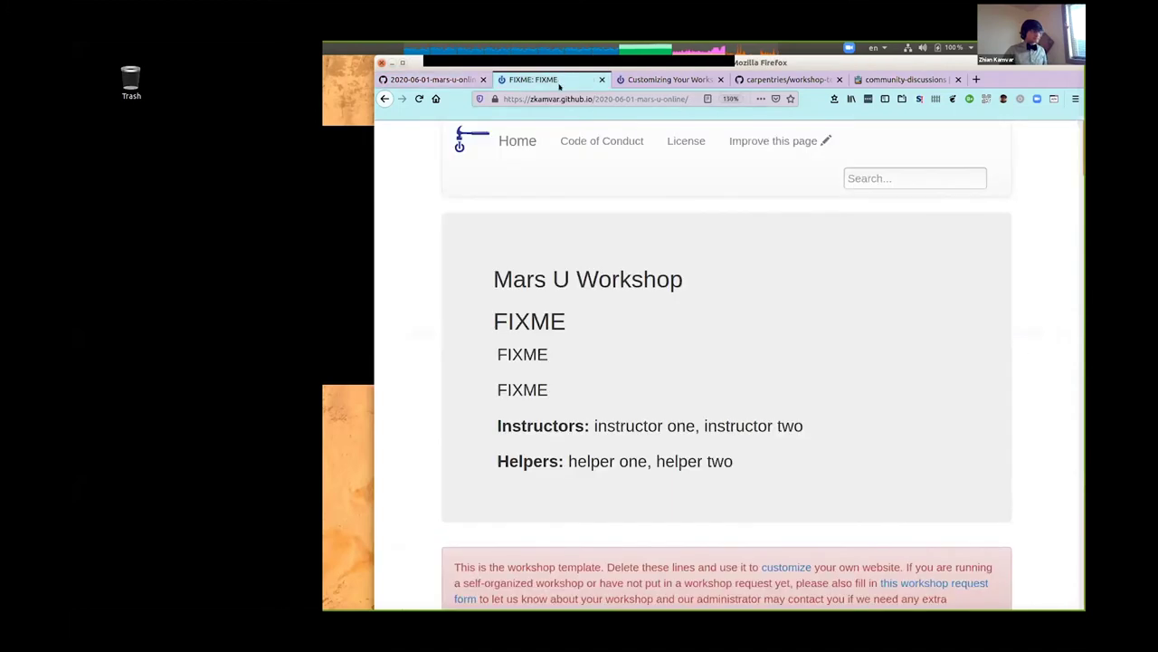
key("ctrl+r")
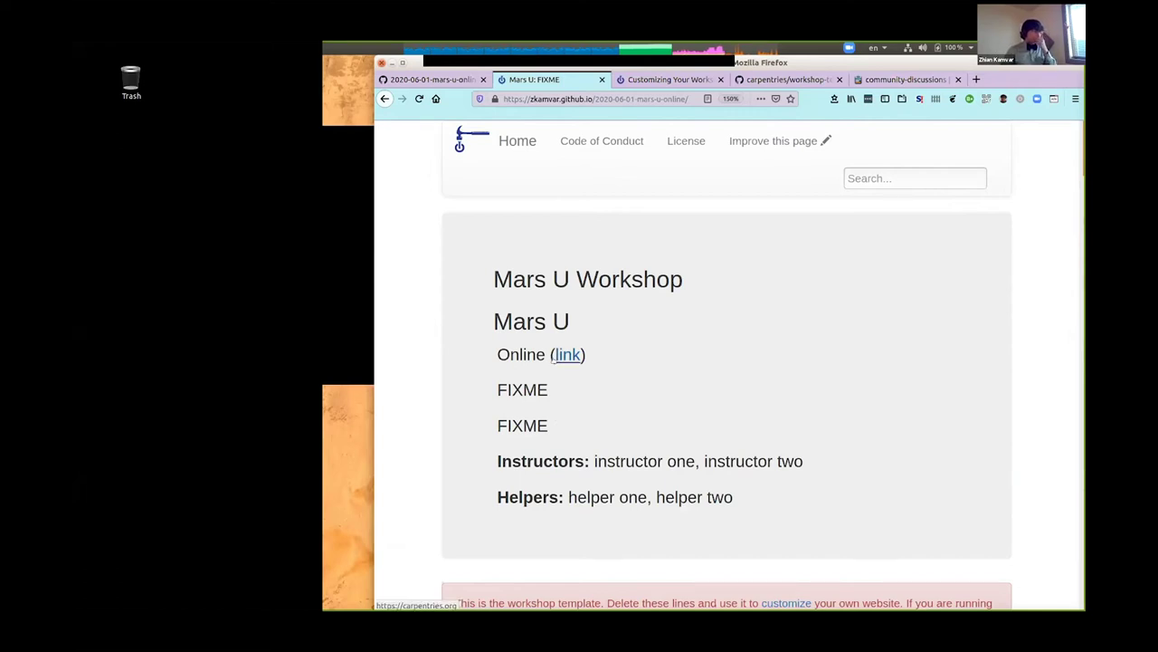
Examine the Online address line on the workshop homepage and test its link in a separate tab, closing that tab when done
left_click_drag(497, 355, 544, 355)
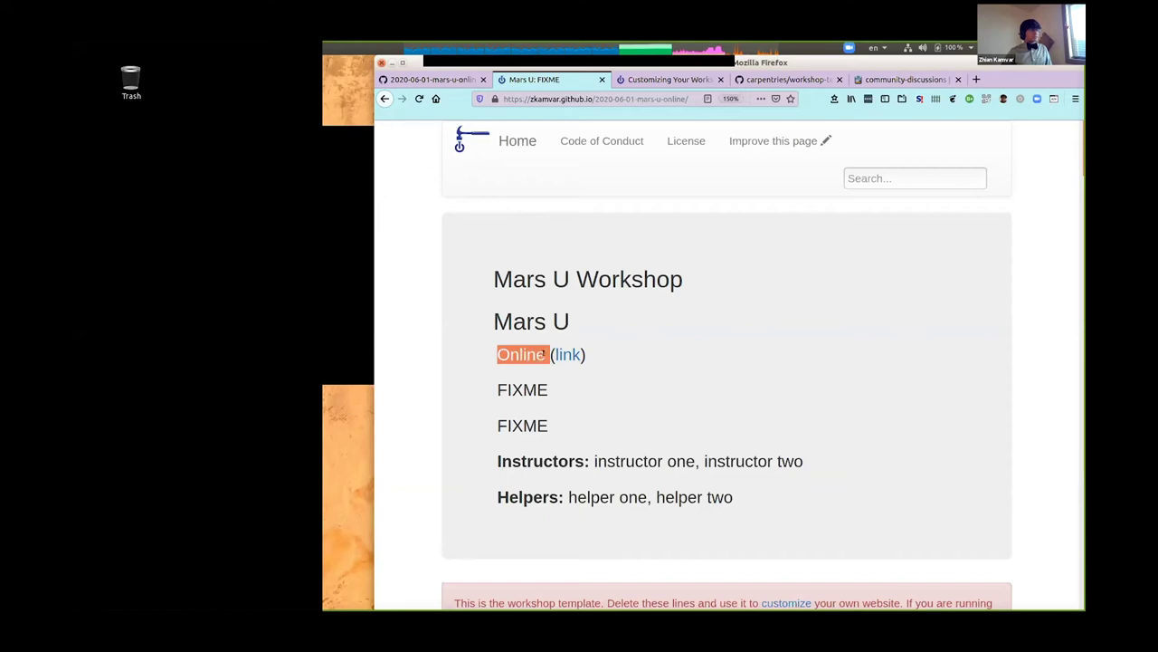
left_click(546, 354)
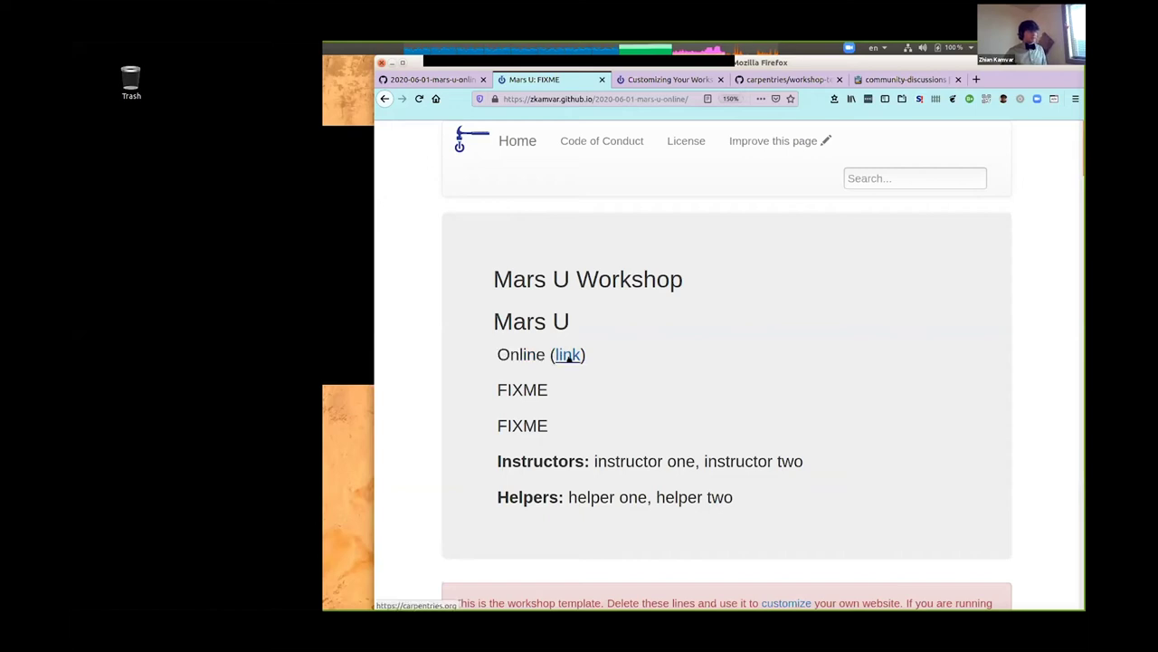
middle_click(568, 355)
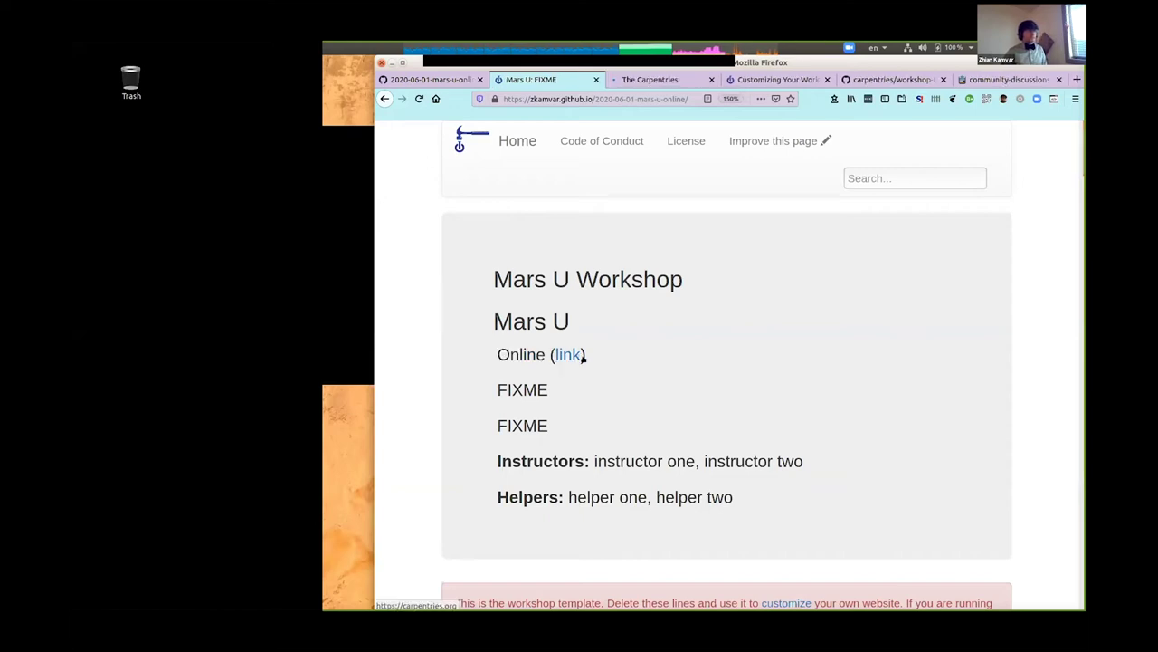
key("ctrl+Tab")
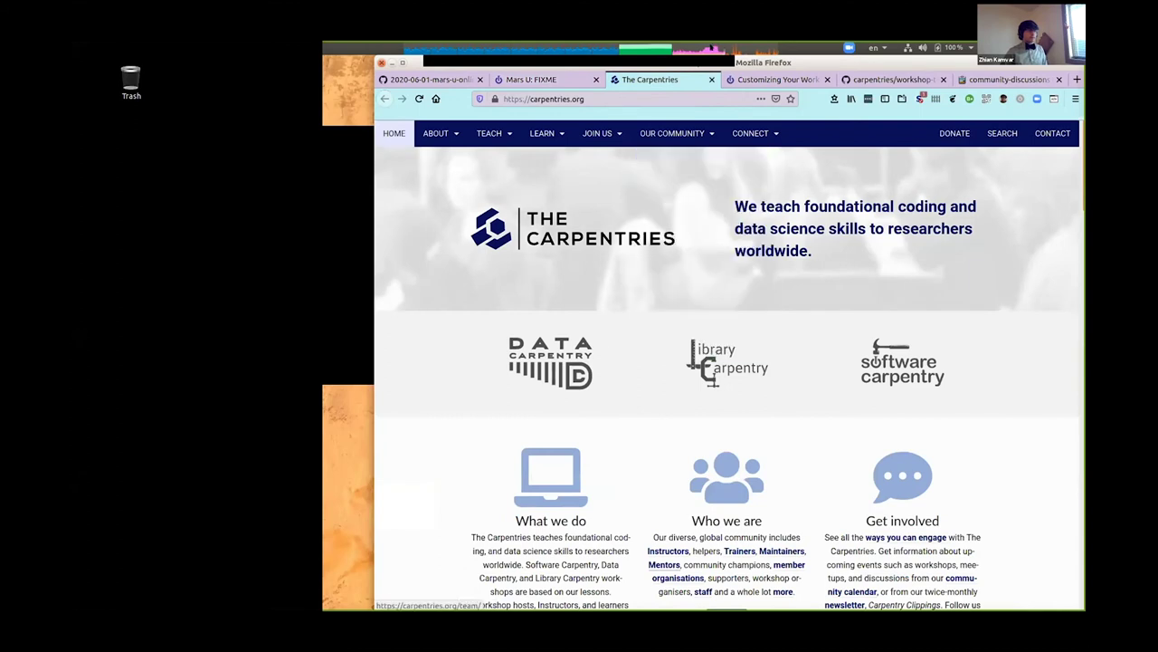
left_click(711, 80)
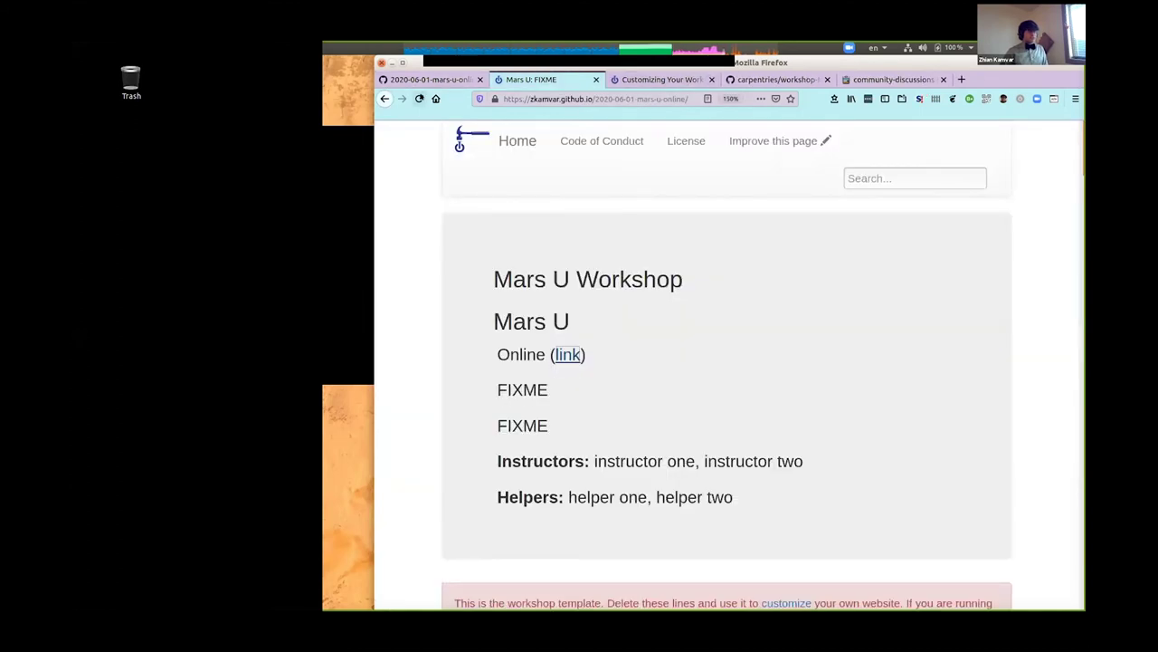
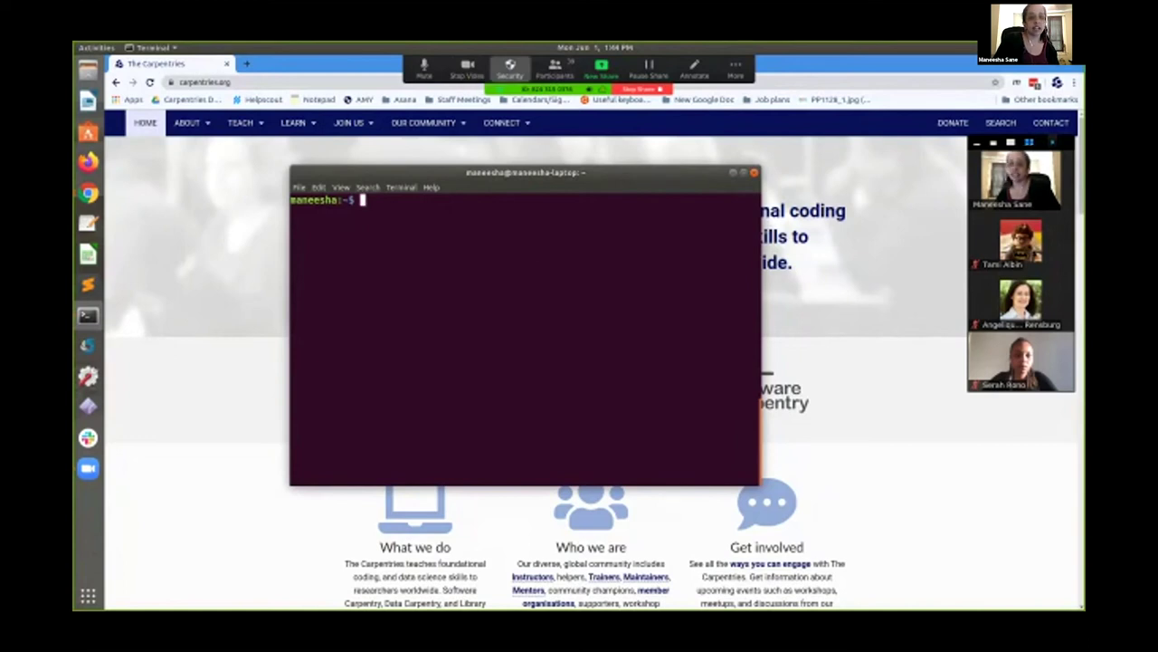
Review the security options for participants in the Zoom meeting
left_click(509, 68)
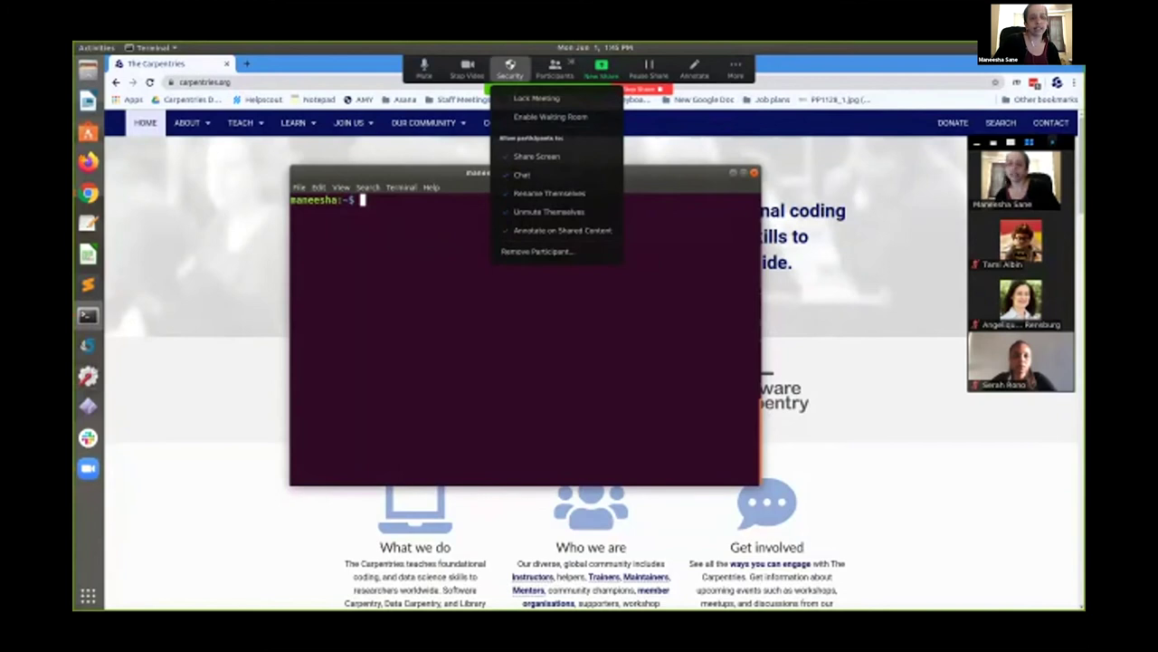
left_click(510, 68)
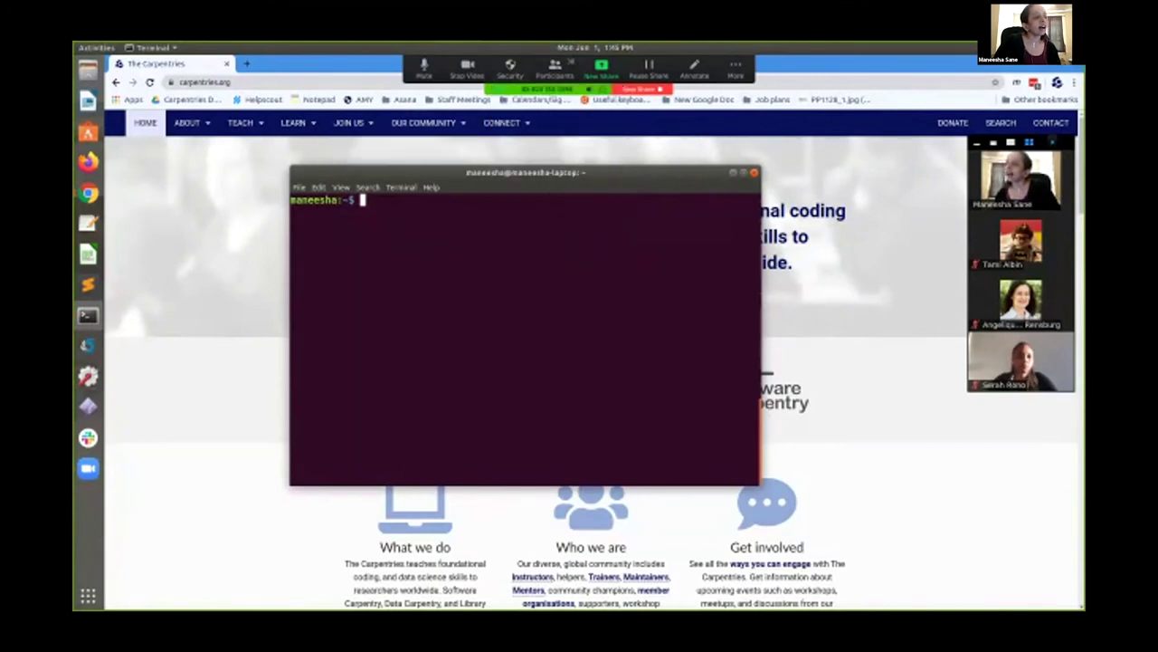
left_click(509, 68)
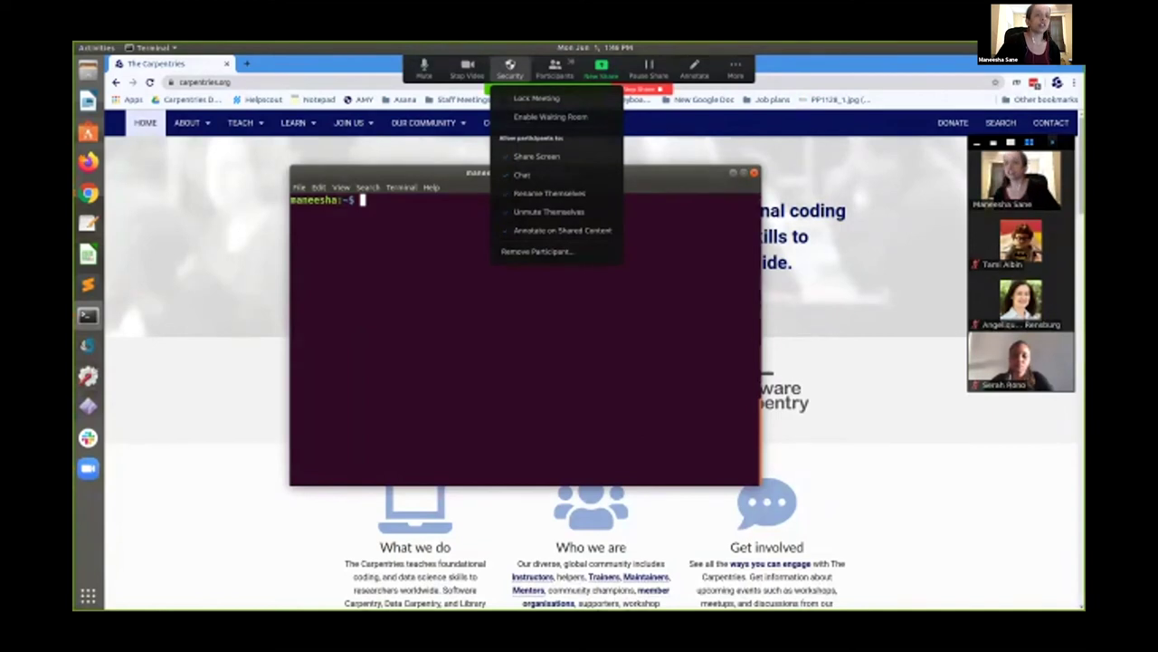
key("Escape")
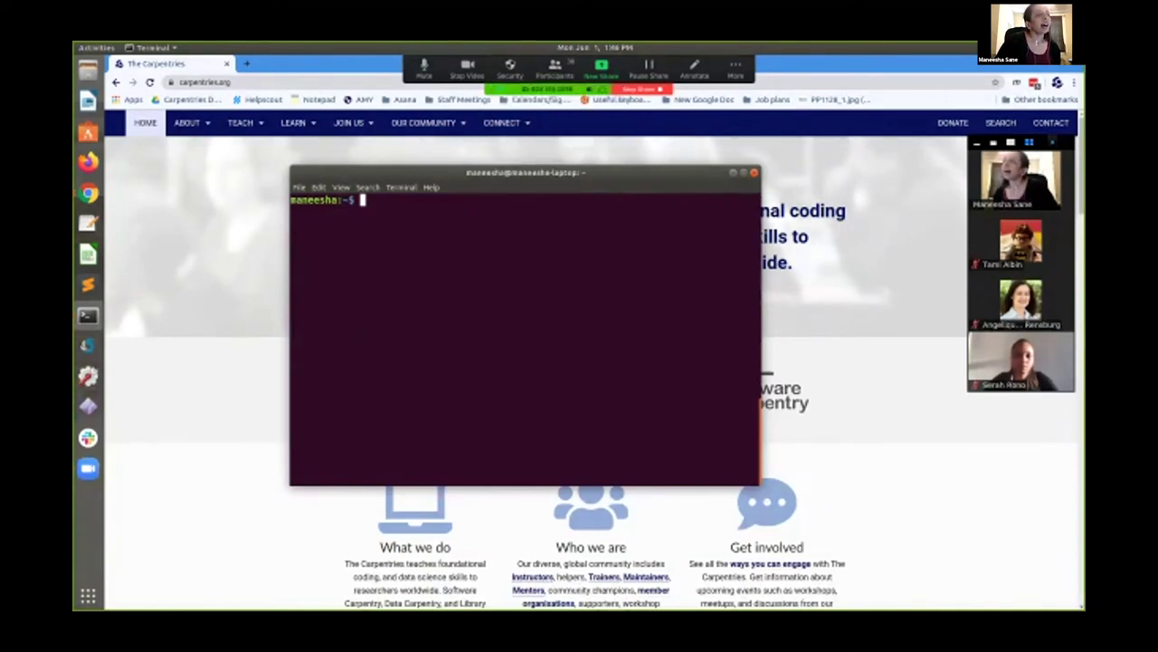
Show the Zoom meeting's participants list and look through its entries and the nonverbal feedback options
key("alt+Tab")
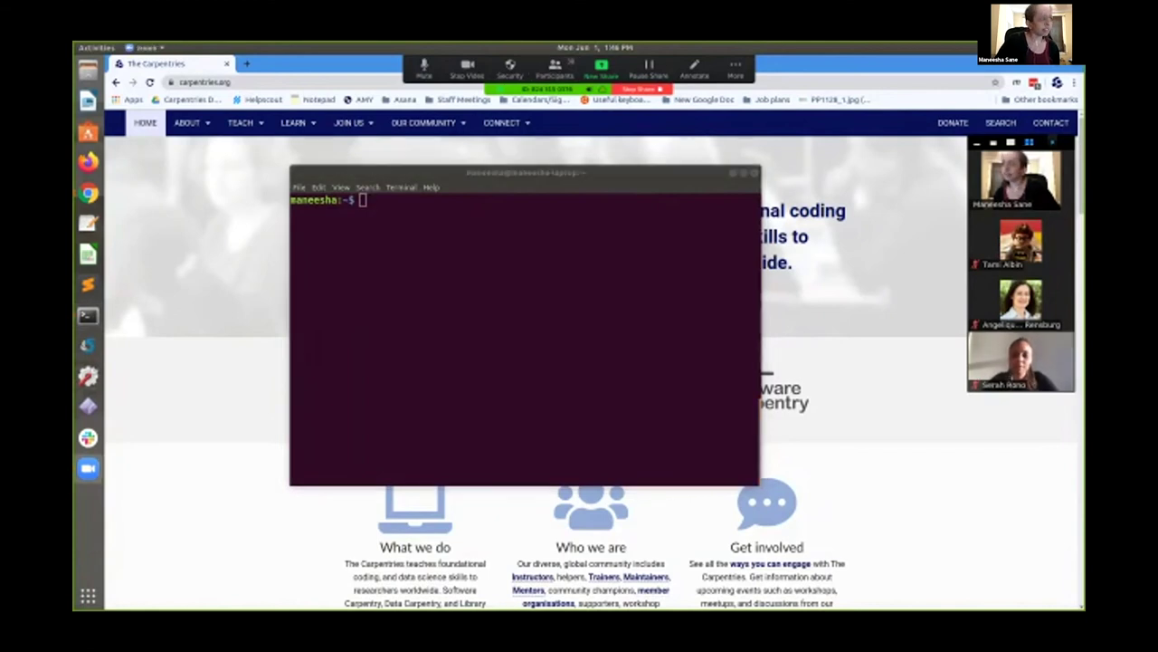
key("alt+u")
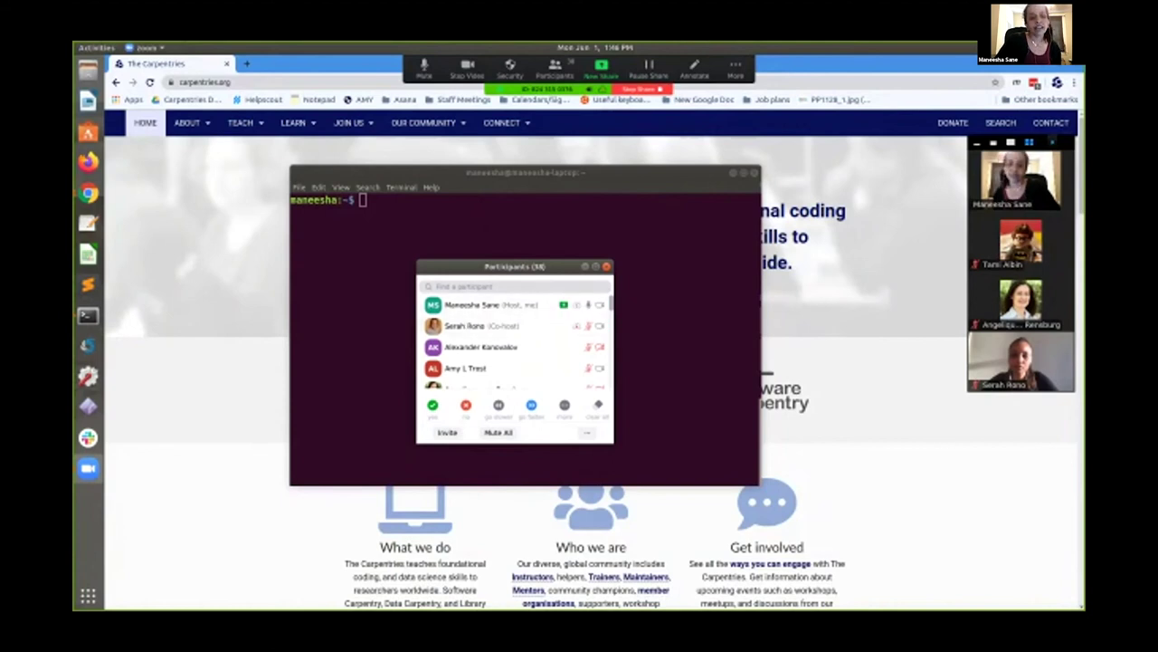
scroll(516, 357, "down", 3)
scroll(516, 356, "down", 1)
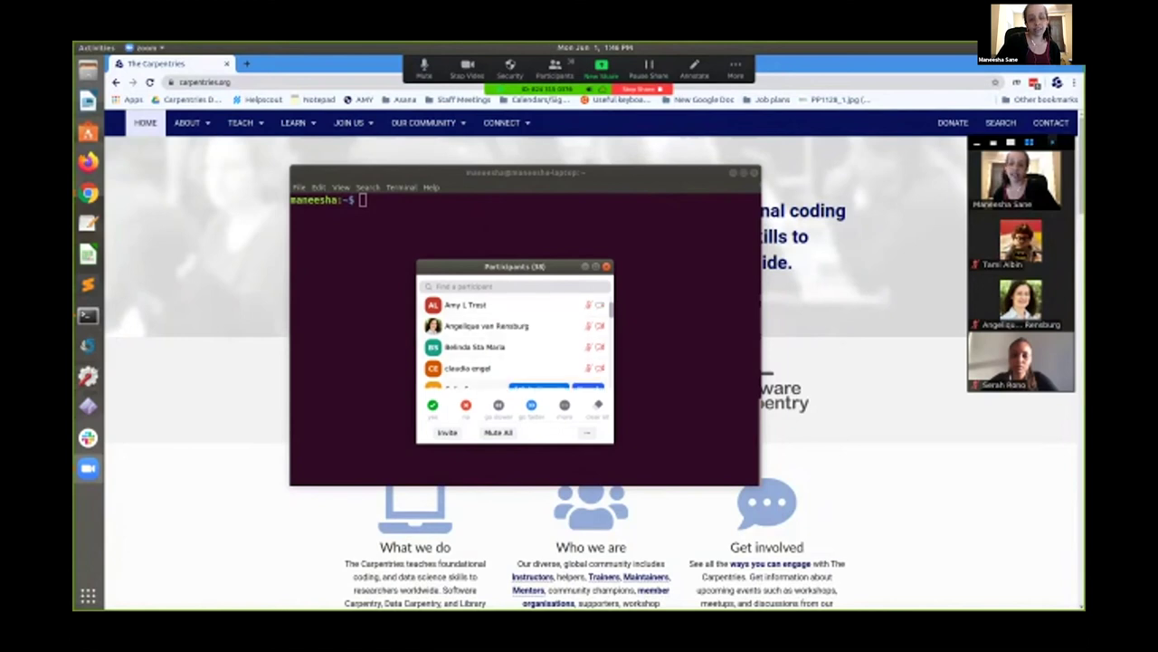
scroll(516, 326, "up", 3)
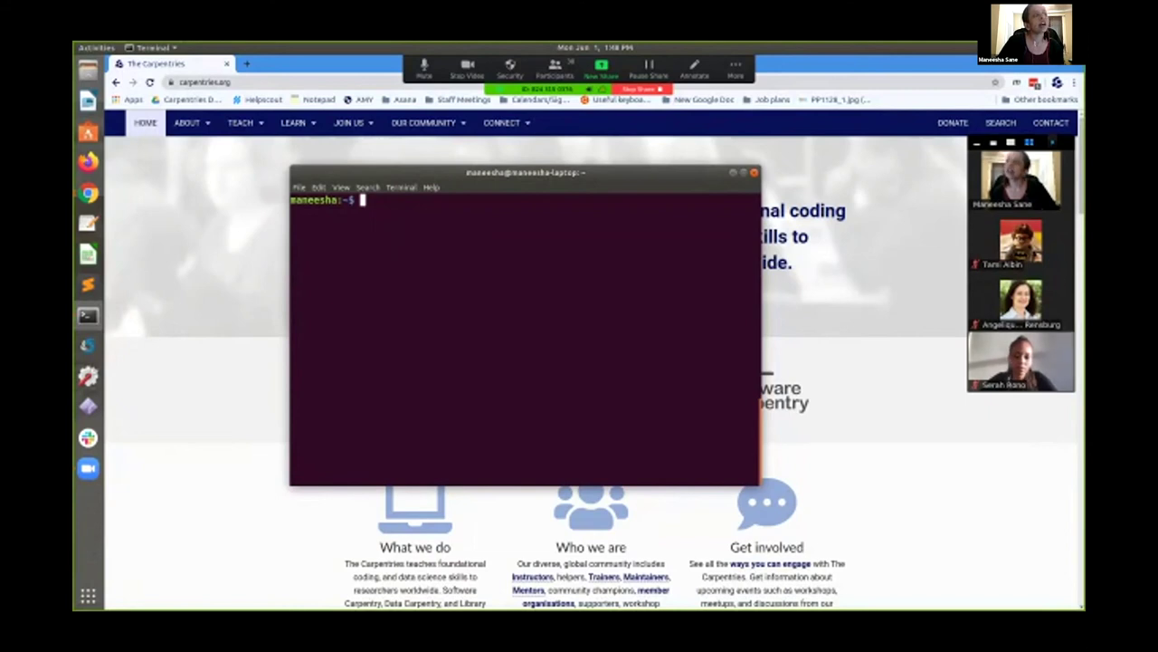
Review the Zoom meeting's group chat and its meeting information, closing each one when done
left_click(736, 68)
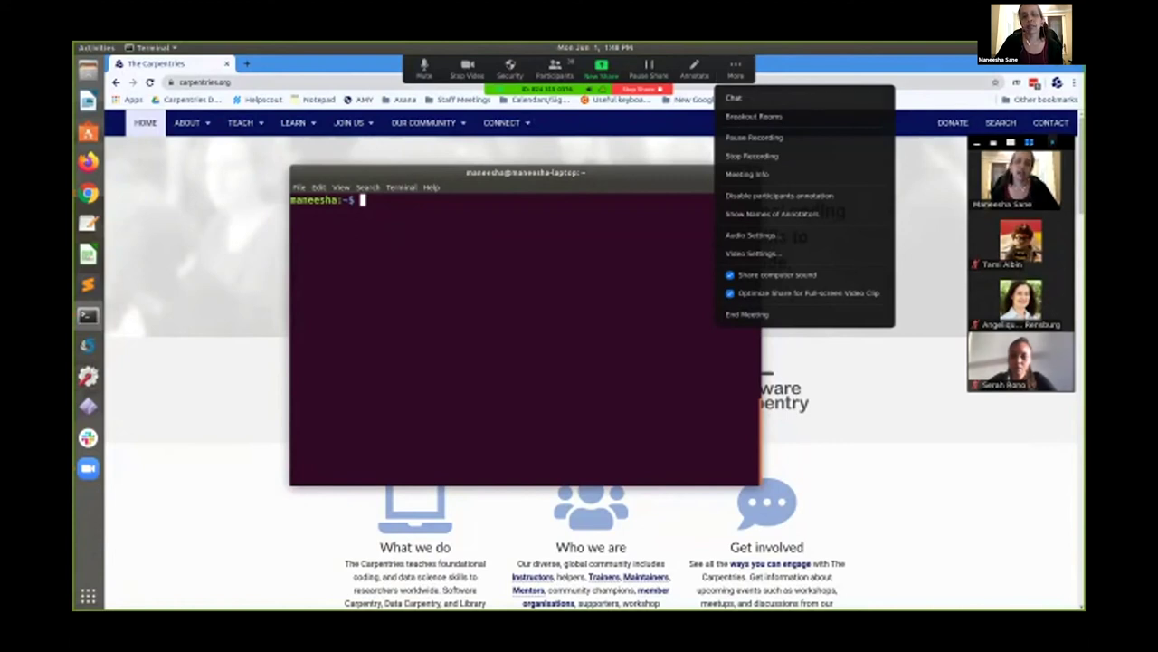
left_click(733, 97)
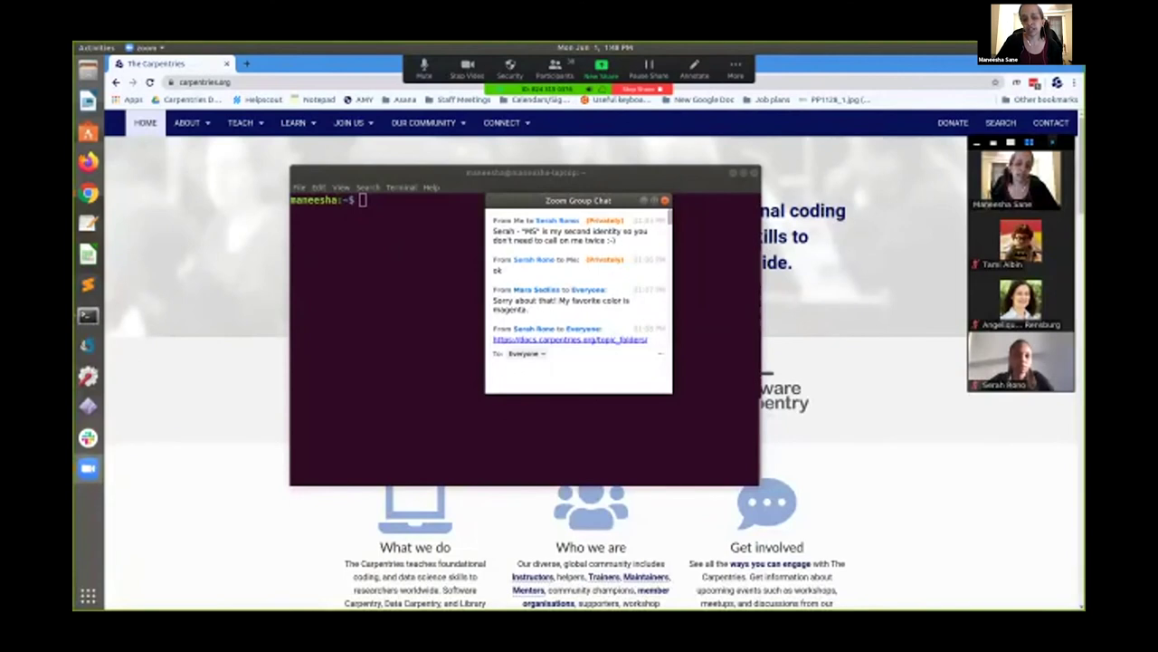
left_click(665, 200)
left_click(736, 67)
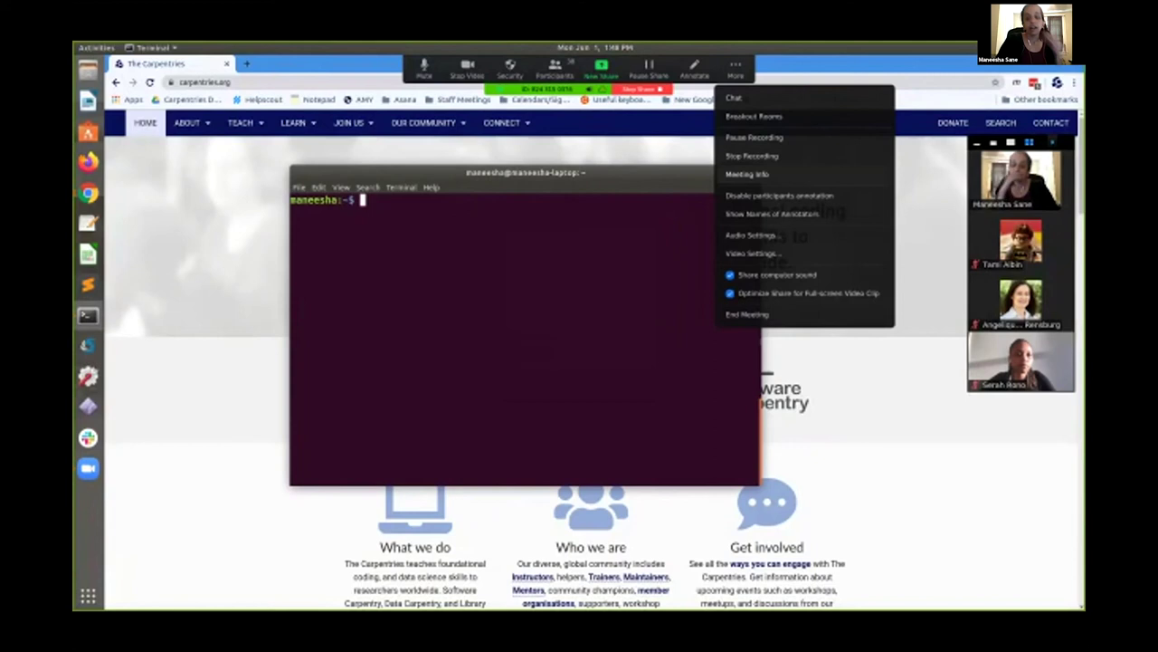
left_click(748, 173)
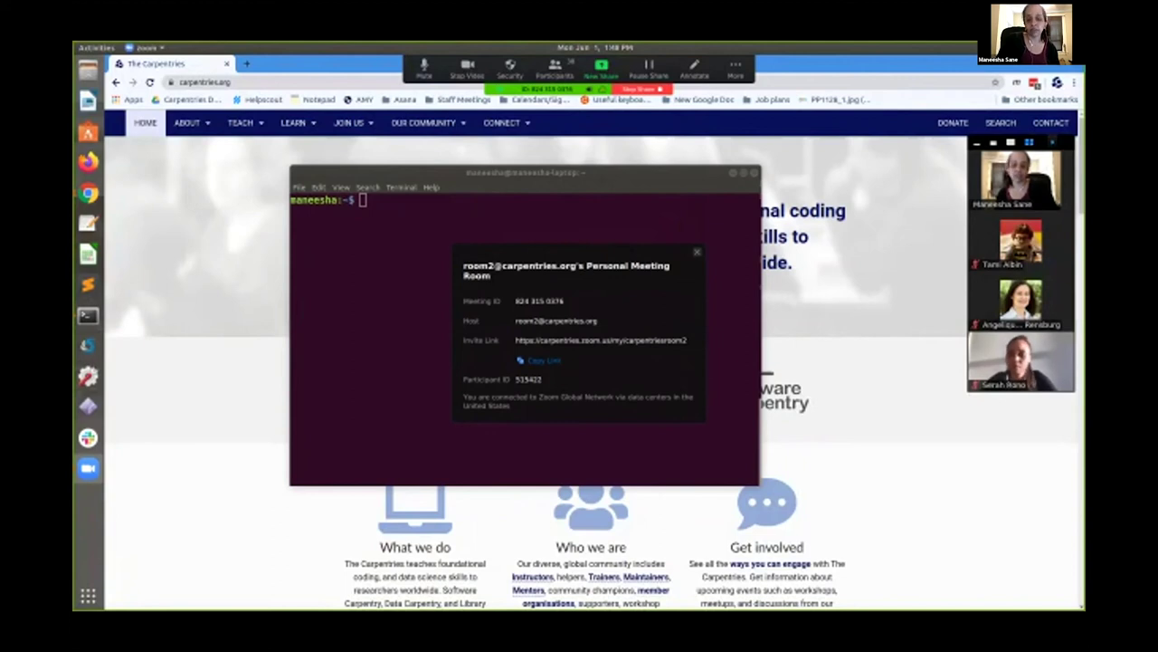
left_click(696, 251)
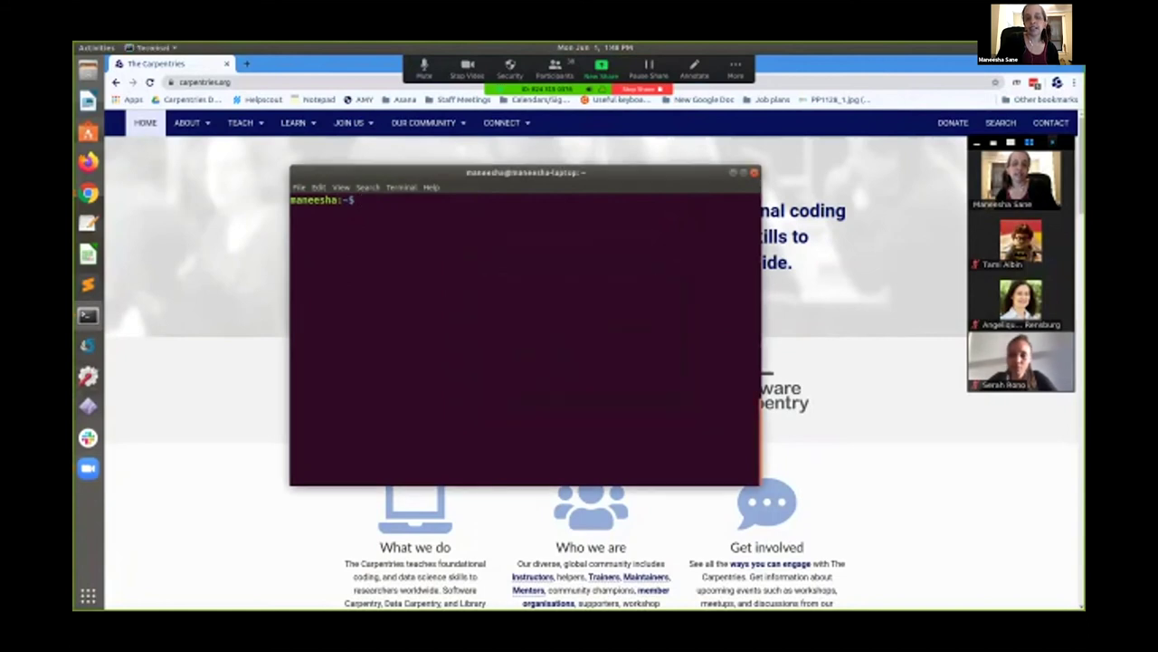
Examine the options for ending or leaving the meeting, including assigning a new host, and cancel without leaving
left_click(736, 67)
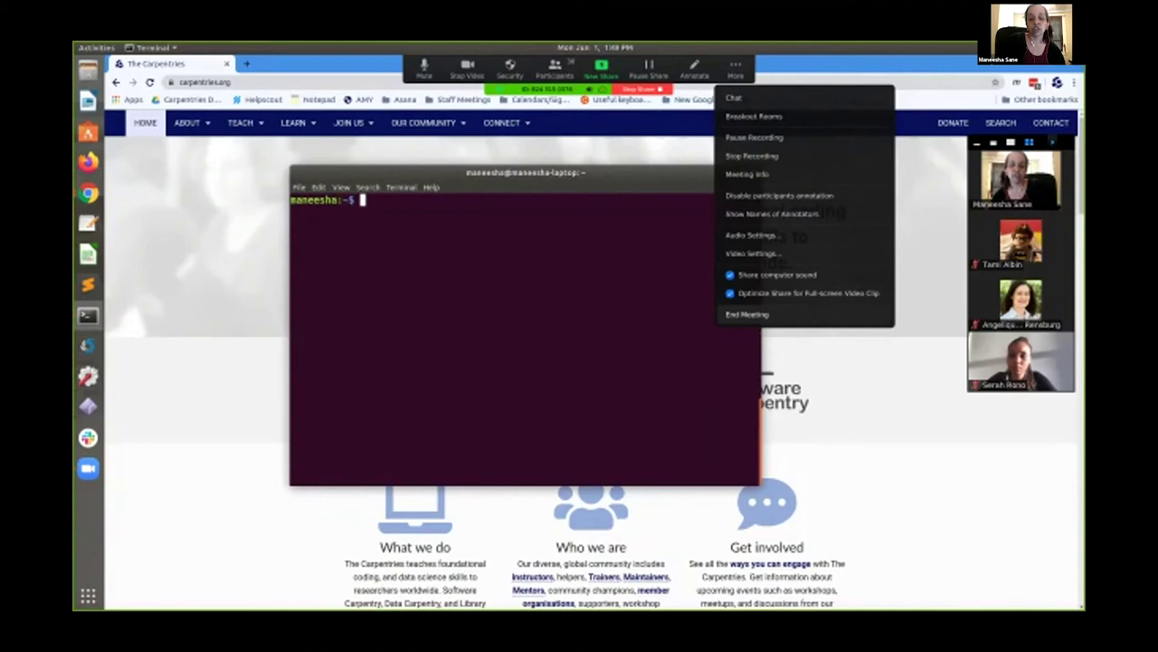
left_click(748, 314)
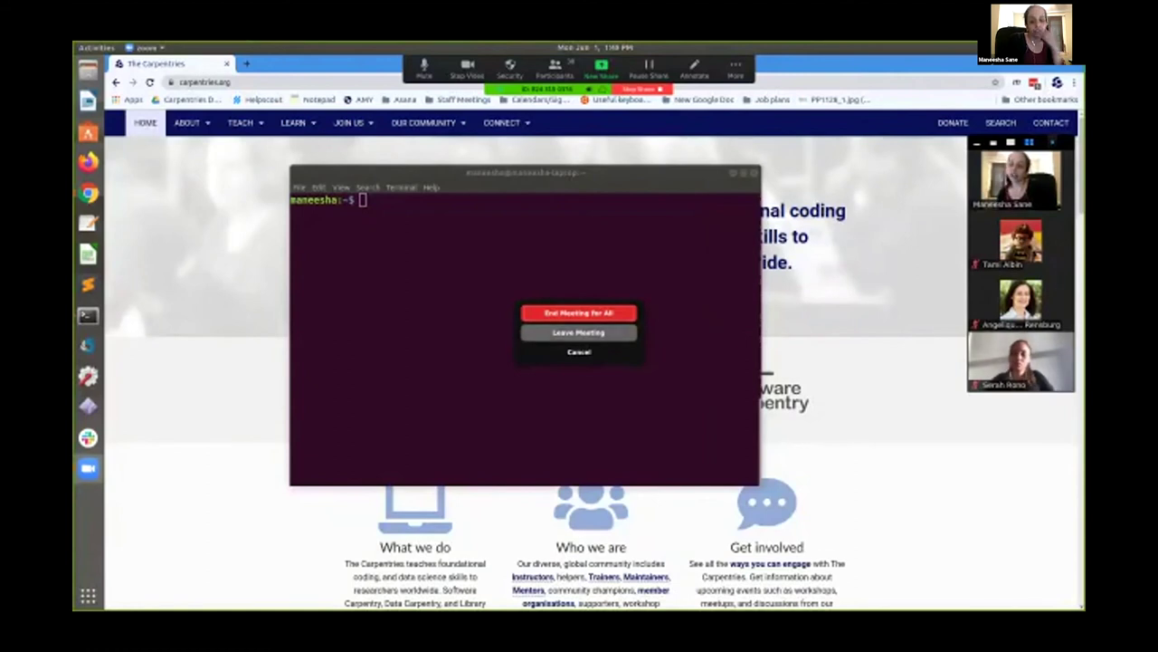
left_click(578, 332)
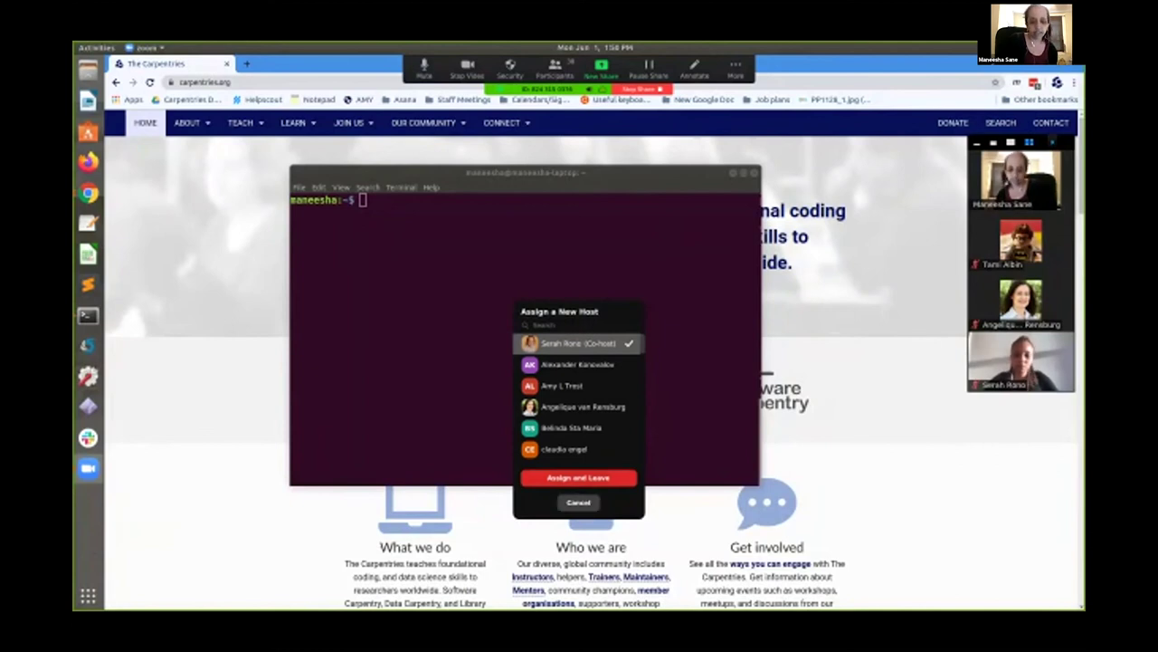
left_click(579, 502)
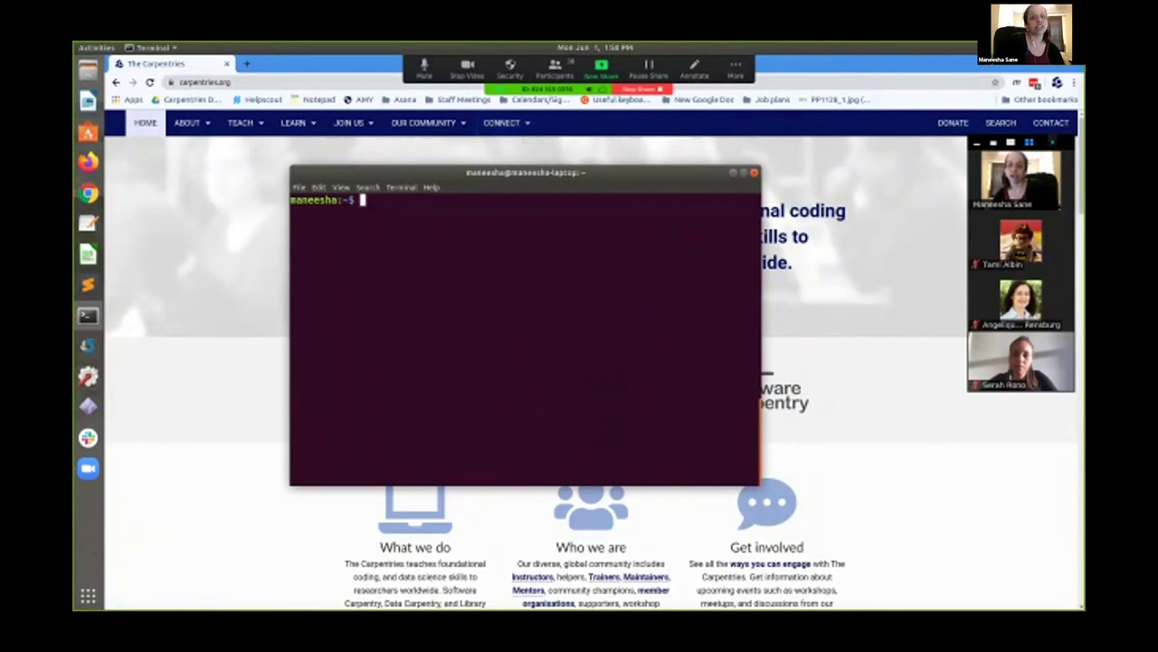
Create six breakout rooms with manual participant assignment and add two more rooms to the list
left_click(736, 67)
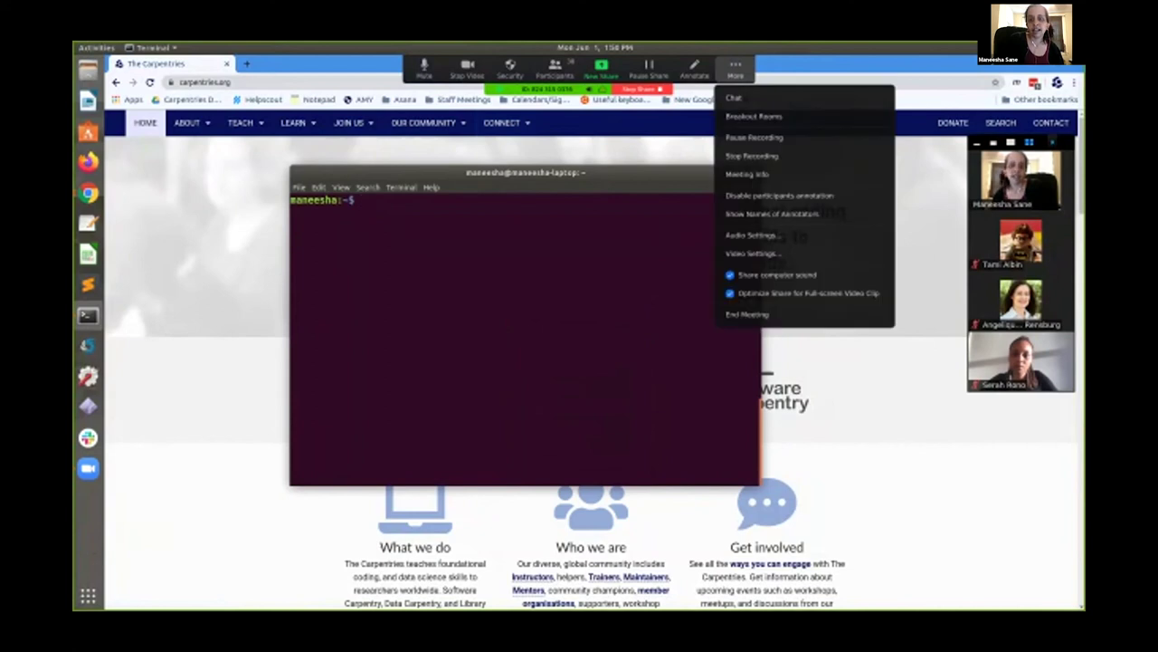
key("Escape")
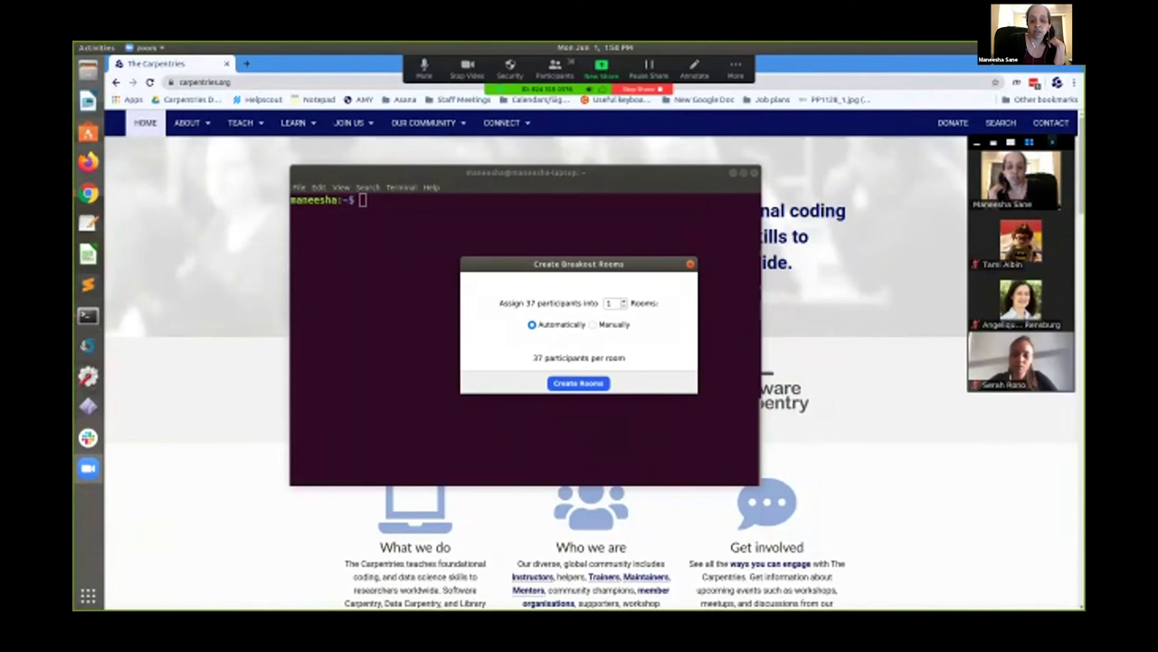
left_click(612, 303)
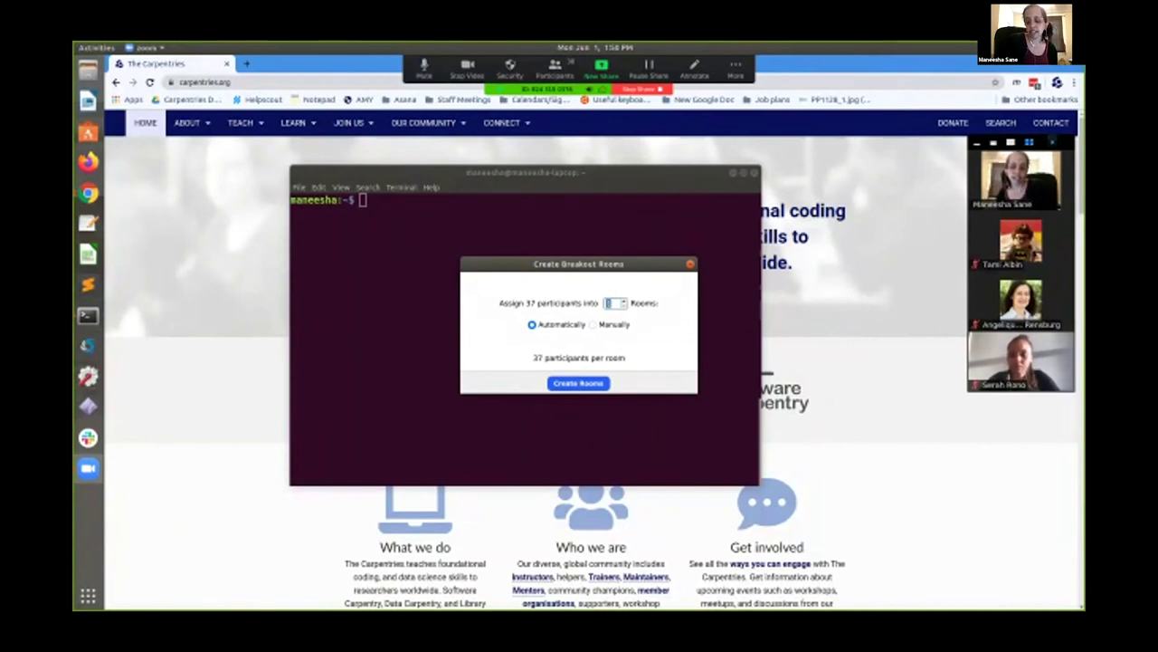
type("6")
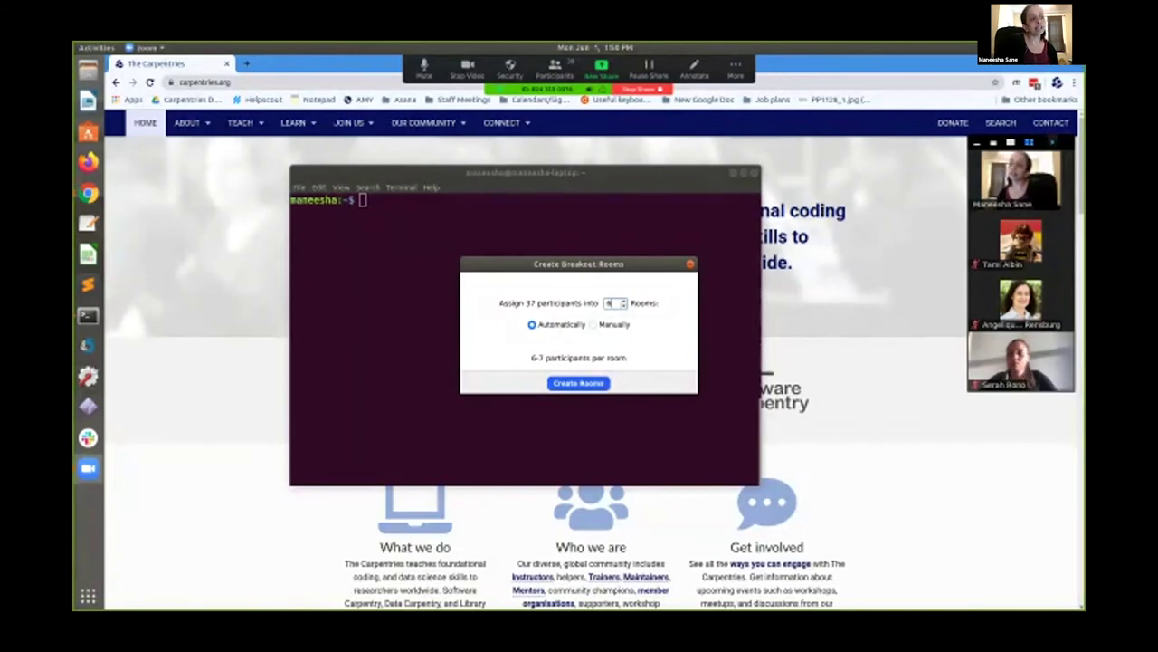
left_click(592, 324)
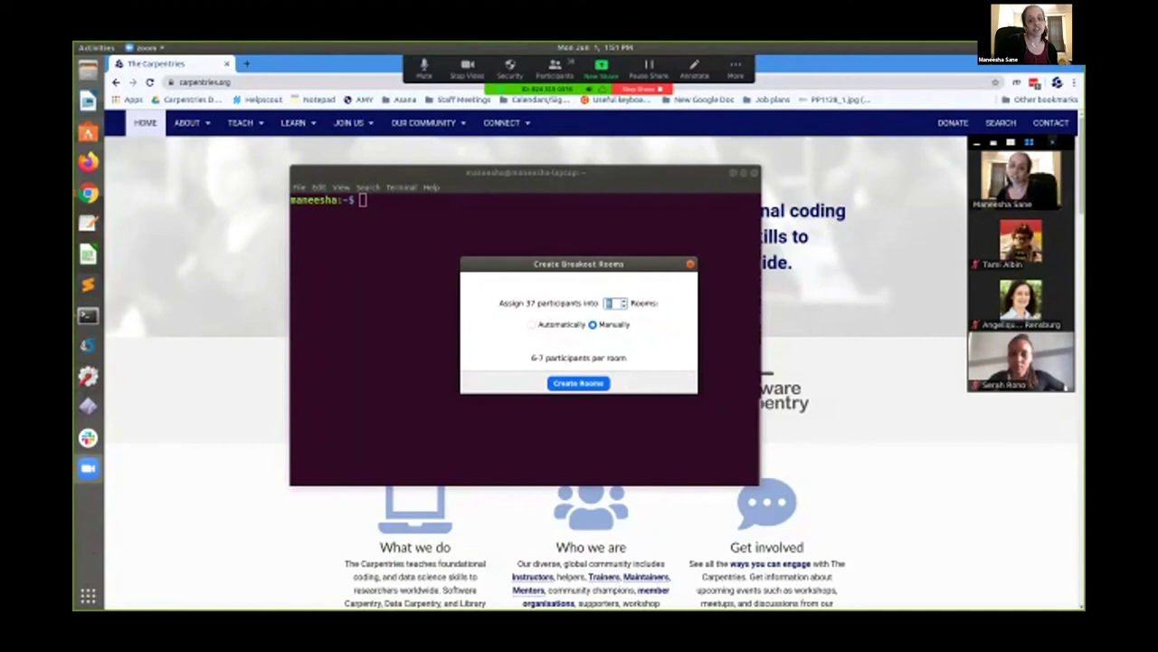
key("Return")
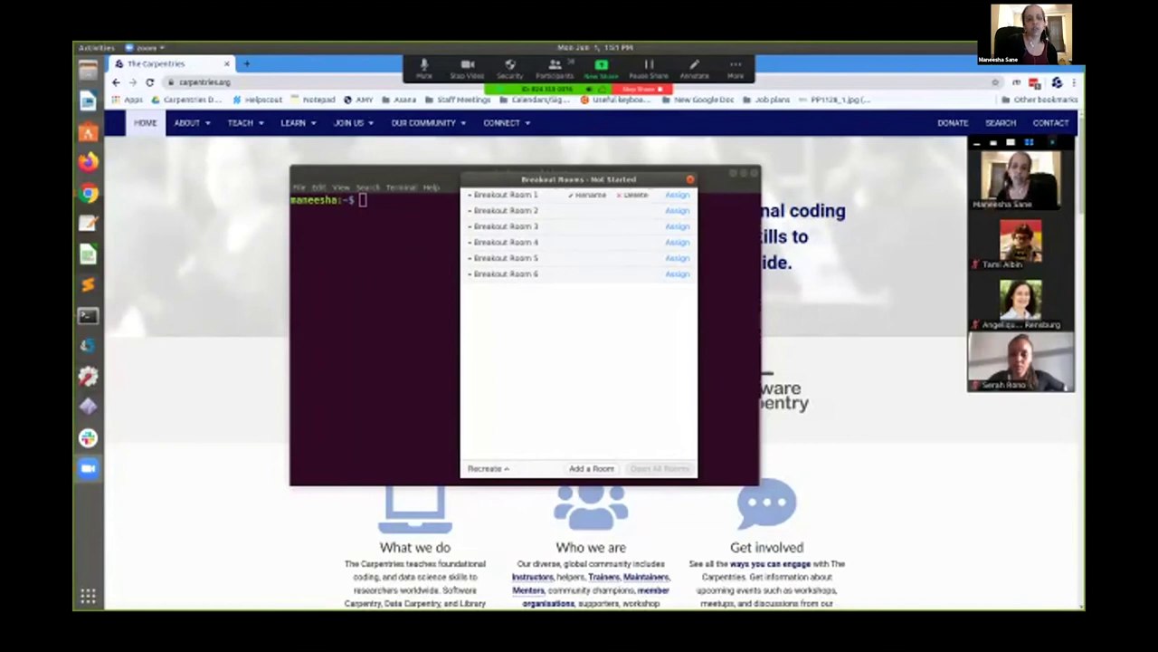
left_click(591, 468)
left_click(591, 468)
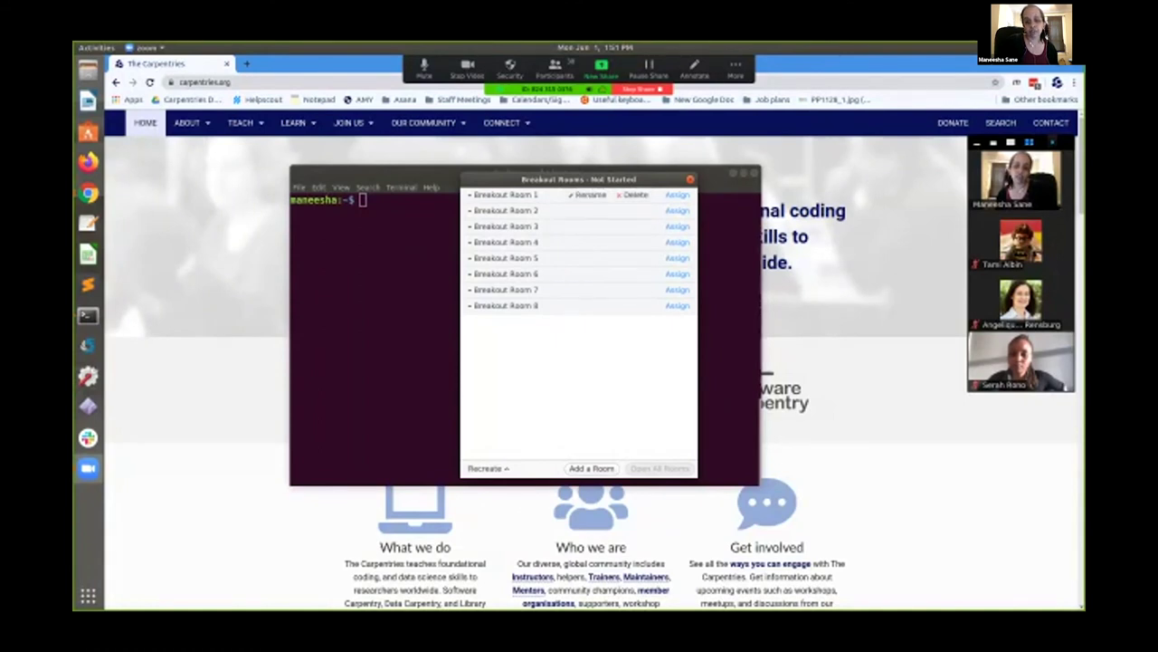
Assign six participants from across the participant list to Breakout Room 1
left_click(677, 195)
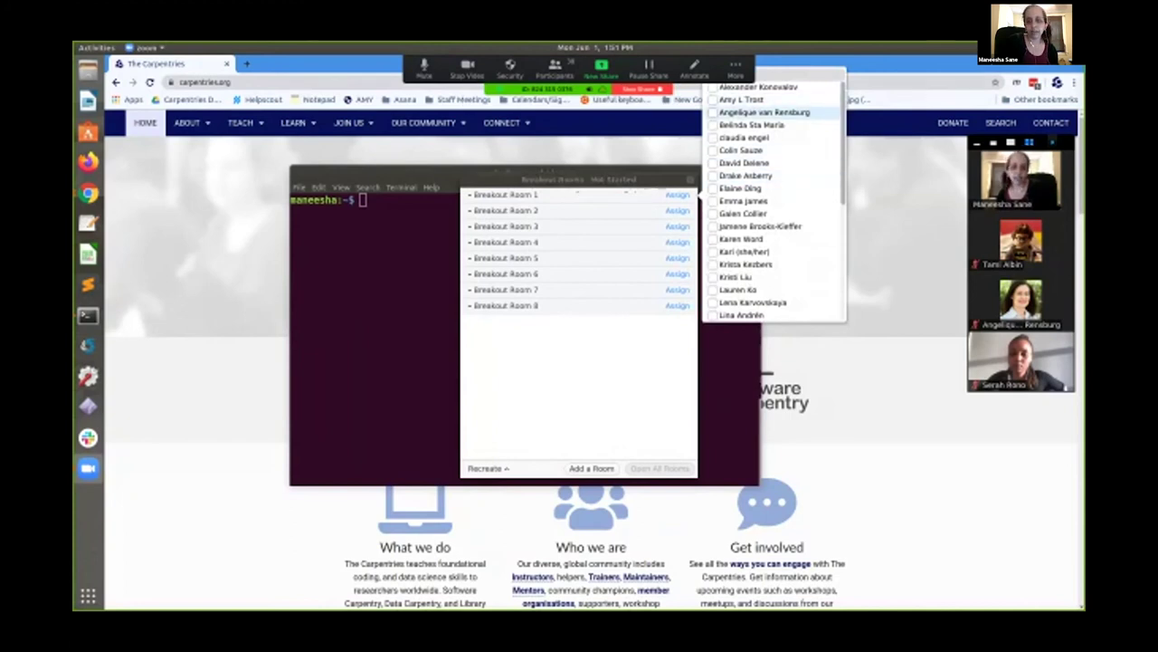
scroll(769, 202, "down", 5)
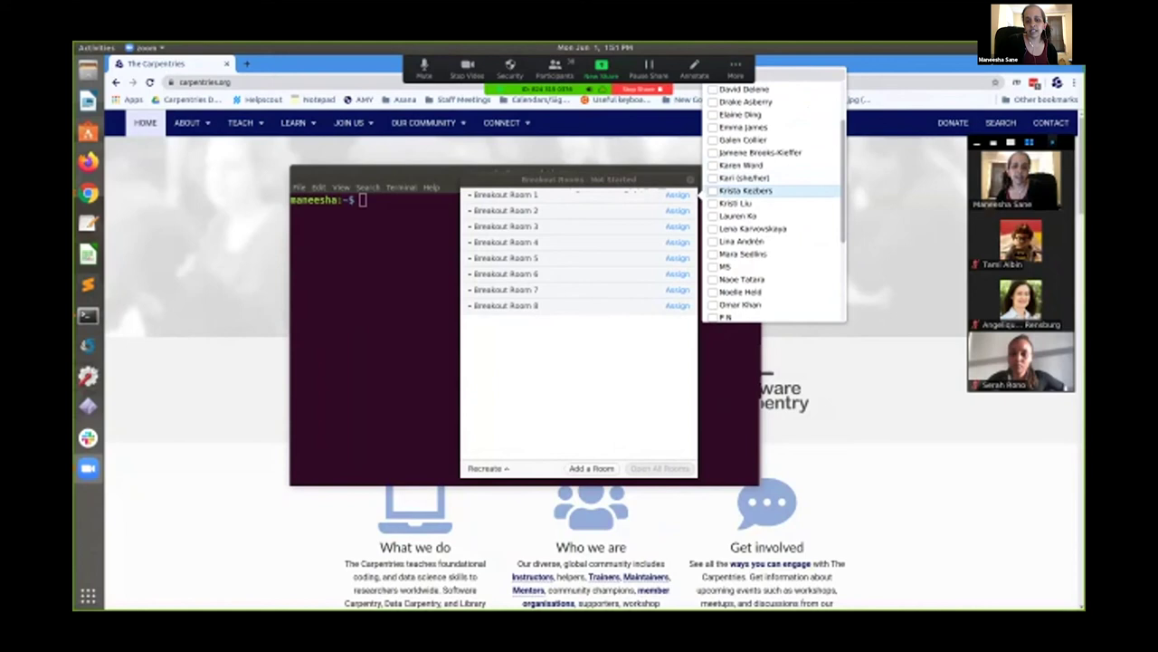
scroll(769, 202, "up", 5)
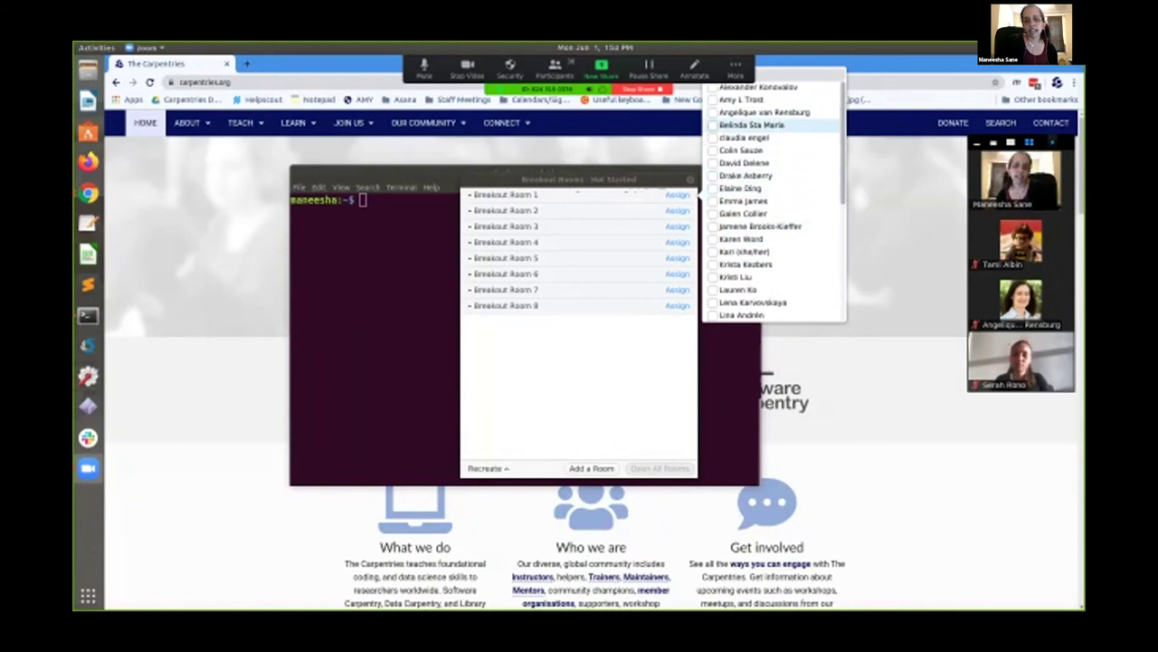
left_click(764, 111)
left_click(740, 188)
left_click(736, 276)
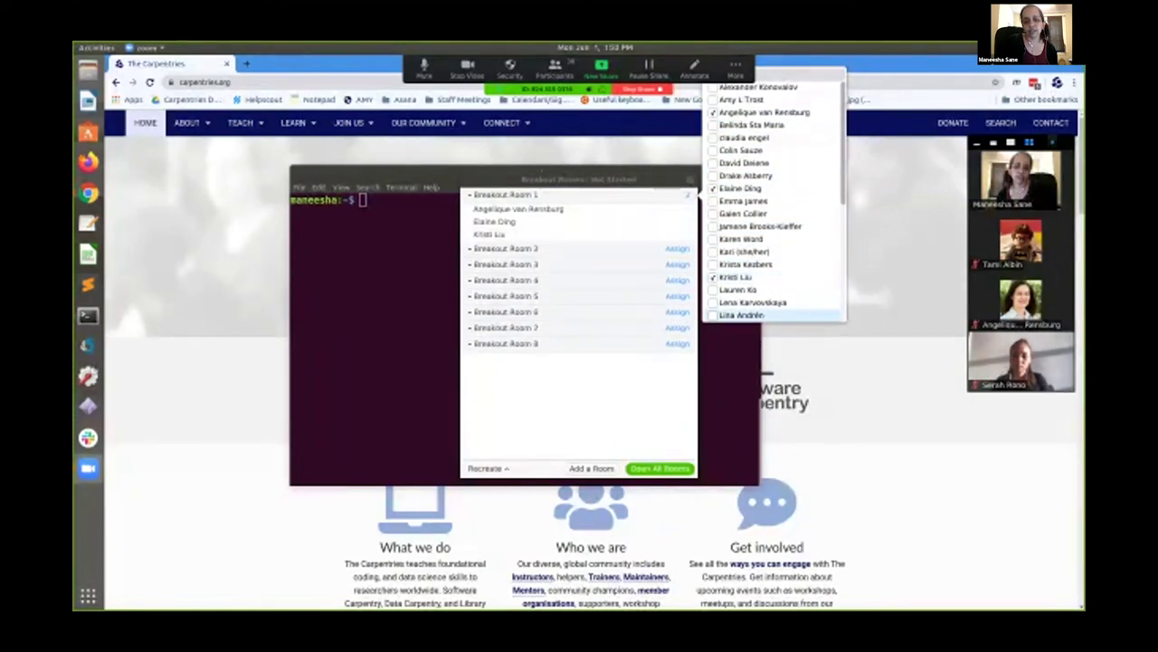
left_click(751, 301)
left_click(740, 149)
scroll(751, 186, "down", 3)
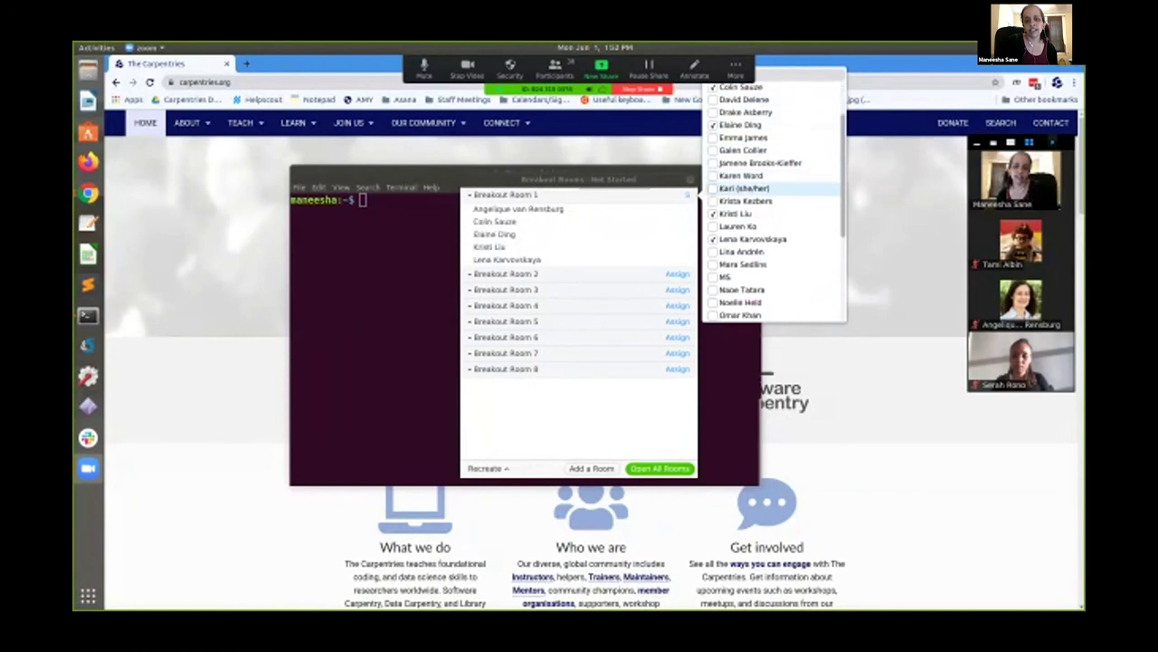
left_click(741, 301)
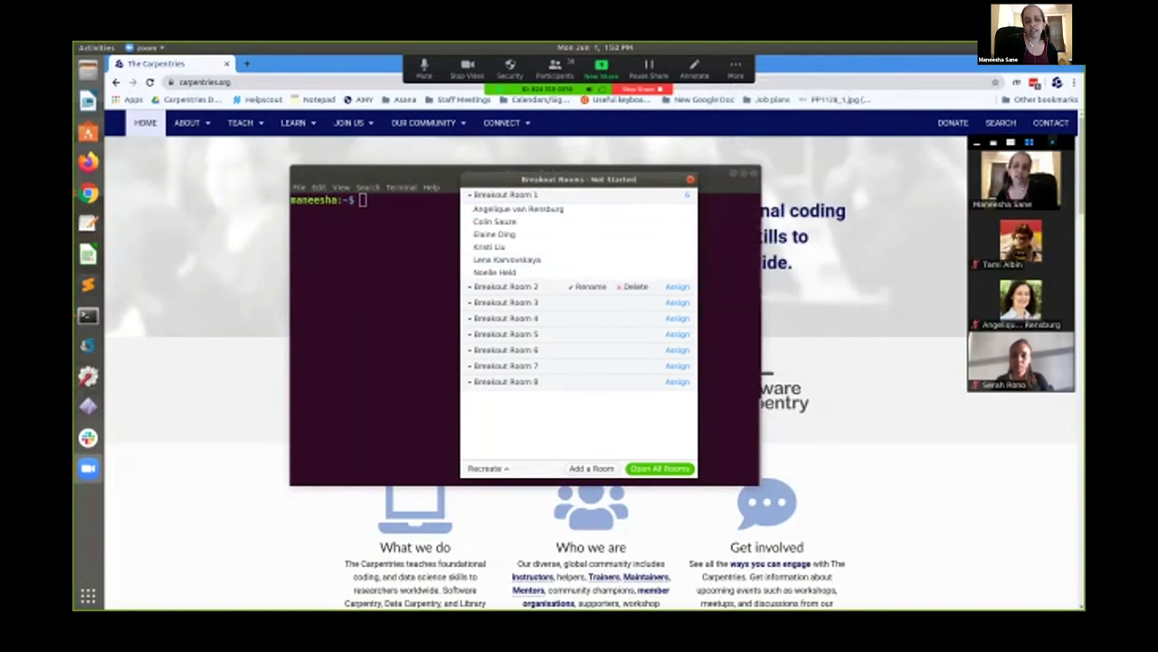
Assign participants to Breakout Room 2, removing one of those selected so that six are assigned
left_click(677, 286)
left_click(742, 178)
left_click(742, 254)
left_click(742, 356)
left_click(724, 407)
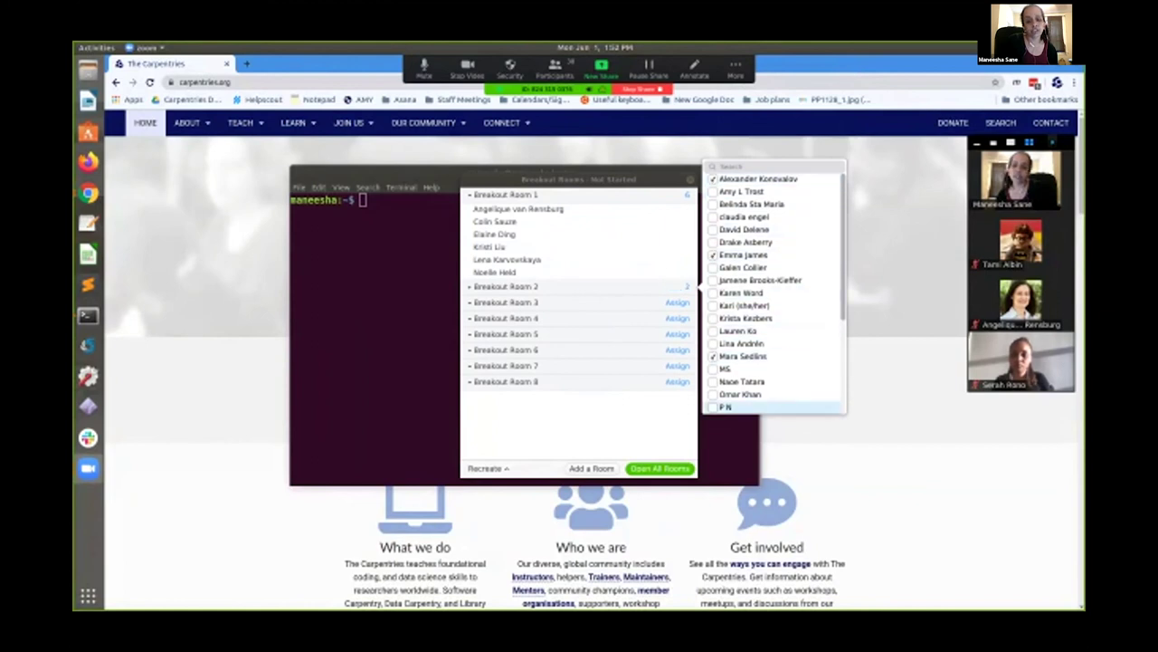
left_click(742, 280)
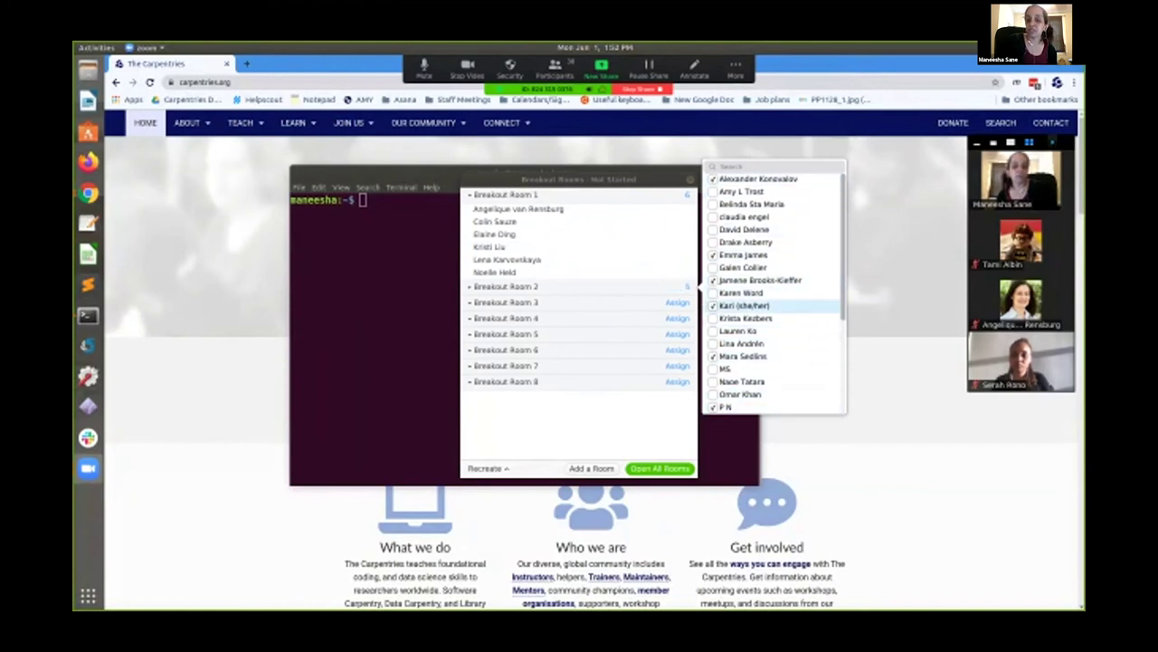
left_click(742, 318)
left_click(742, 255)
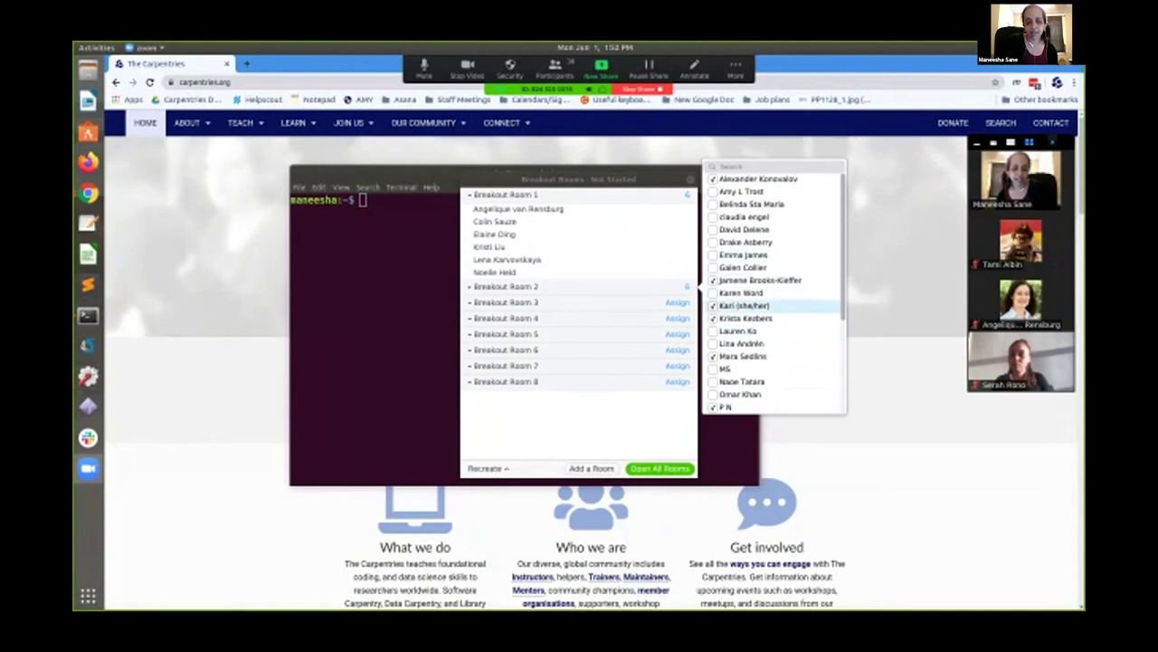
key("Escape")
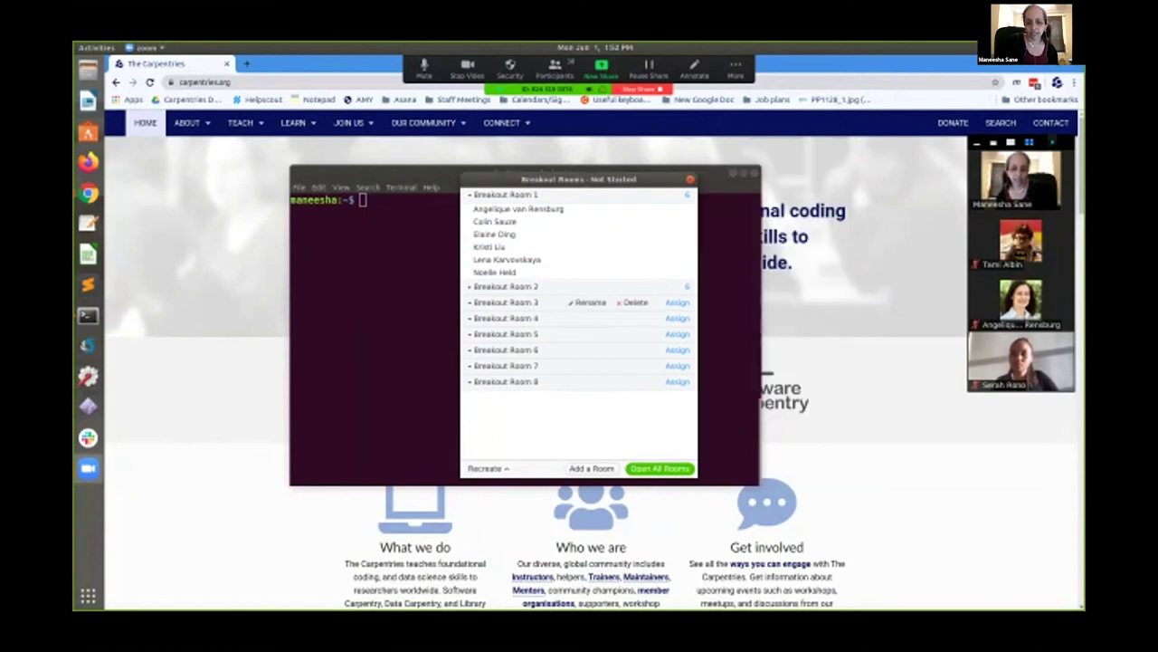
Assign six of the unassigned participants to Breakout Room 3
left_click(677, 302)
left_click(737, 195)
left_click(737, 207)
left_click(738, 219)
left_click(737, 232)
left_click(738, 245)
left_click(737, 271)
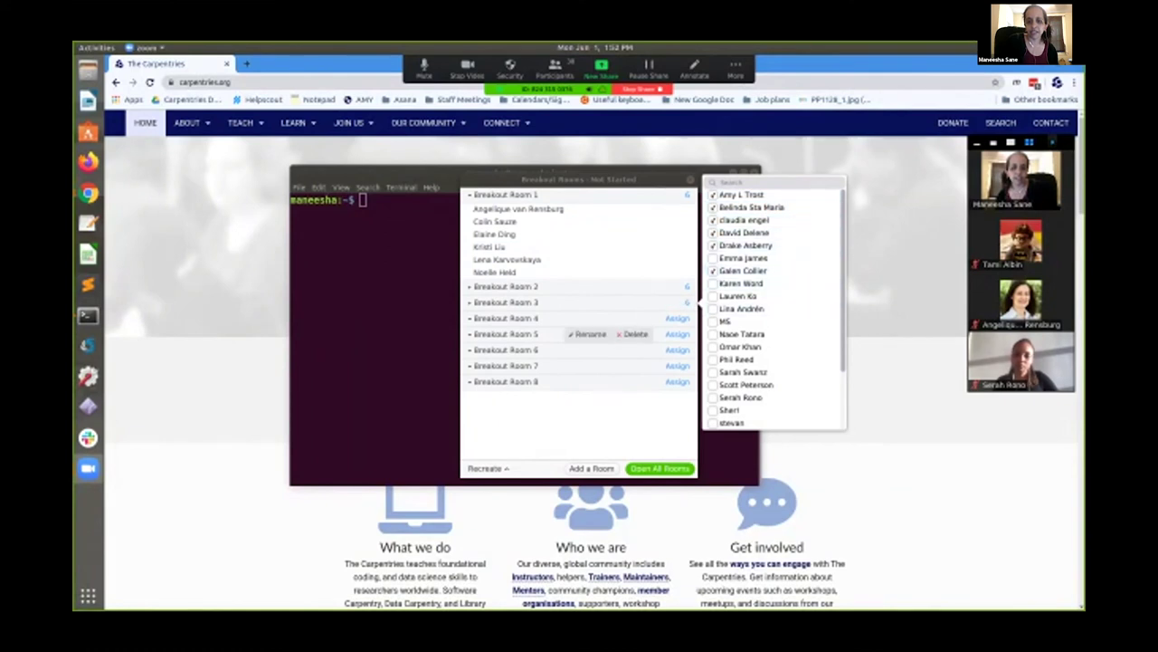
key("Escape")
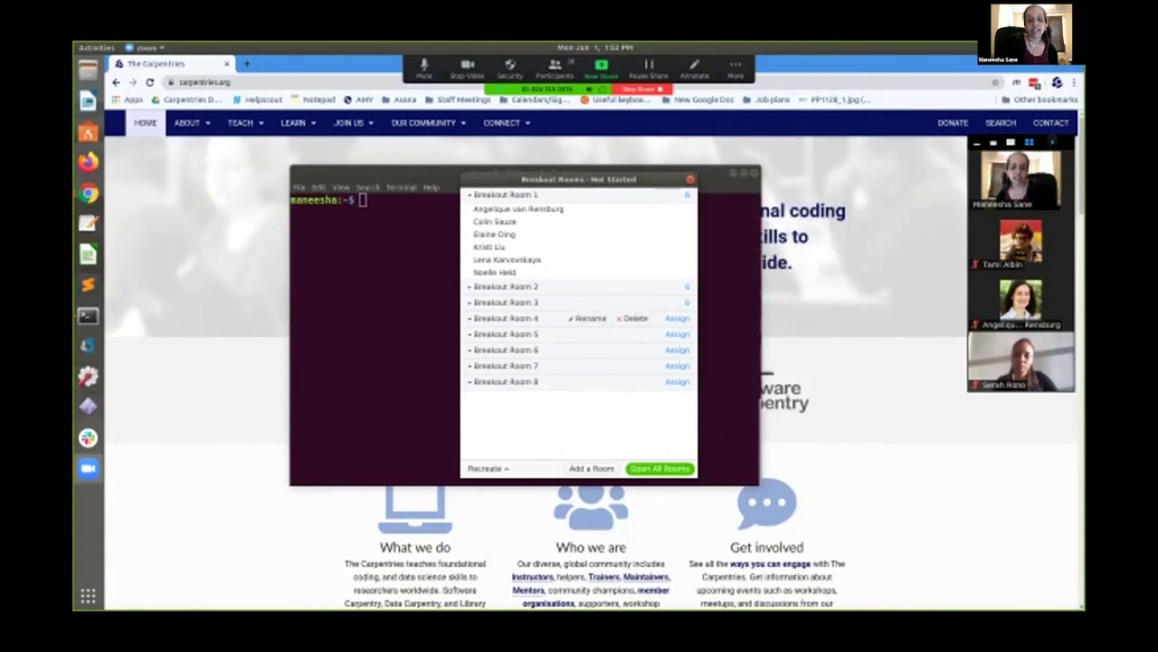
Assign the first seven unassigned participants to Breakout Room 4
left_click(677, 318)
left_click(738, 209)
left_click(738, 223)
left_click(738, 235)
left_click(738, 248)
left_click(738, 260)
left_click(738, 273)
left_click(737, 286)
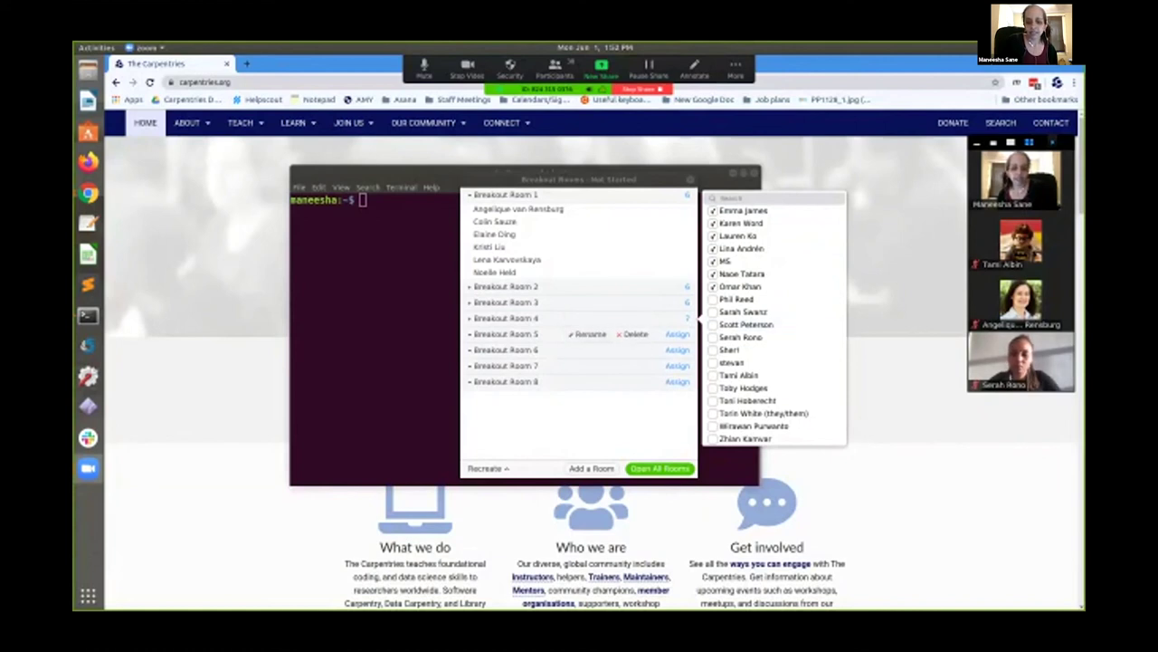
key("Escape")
Assign the next eight unassigned participants to Breakout Room 5
left_click(677, 334)
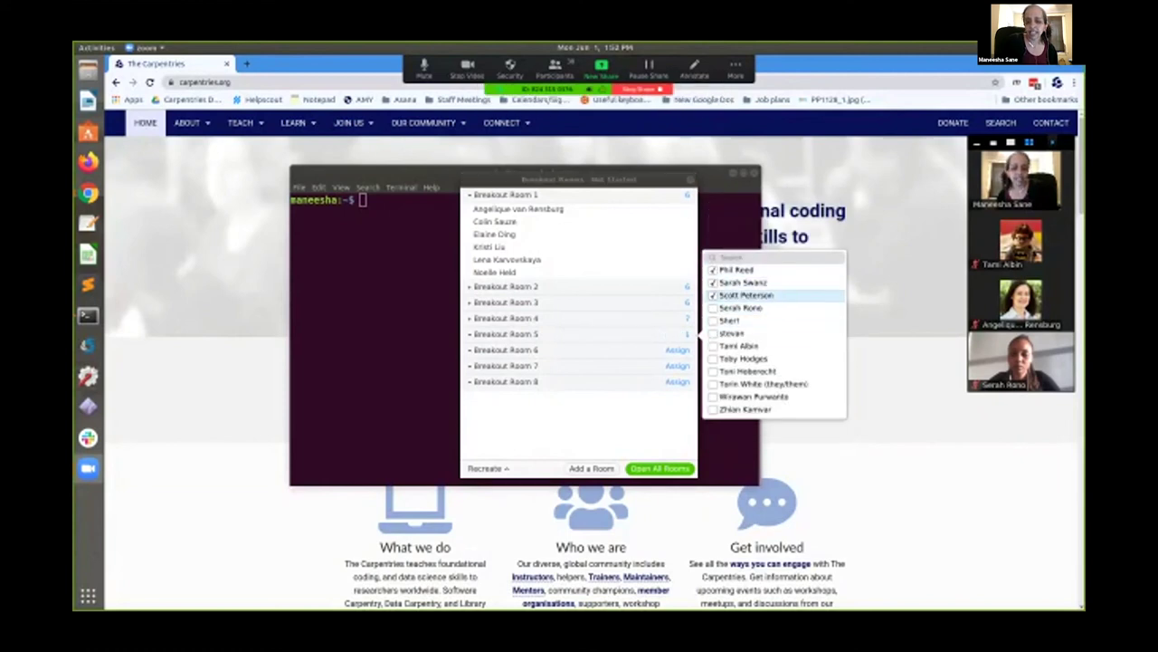
left_click(733, 320)
left_click(740, 307)
left_click(731, 333)
left_click(739, 345)
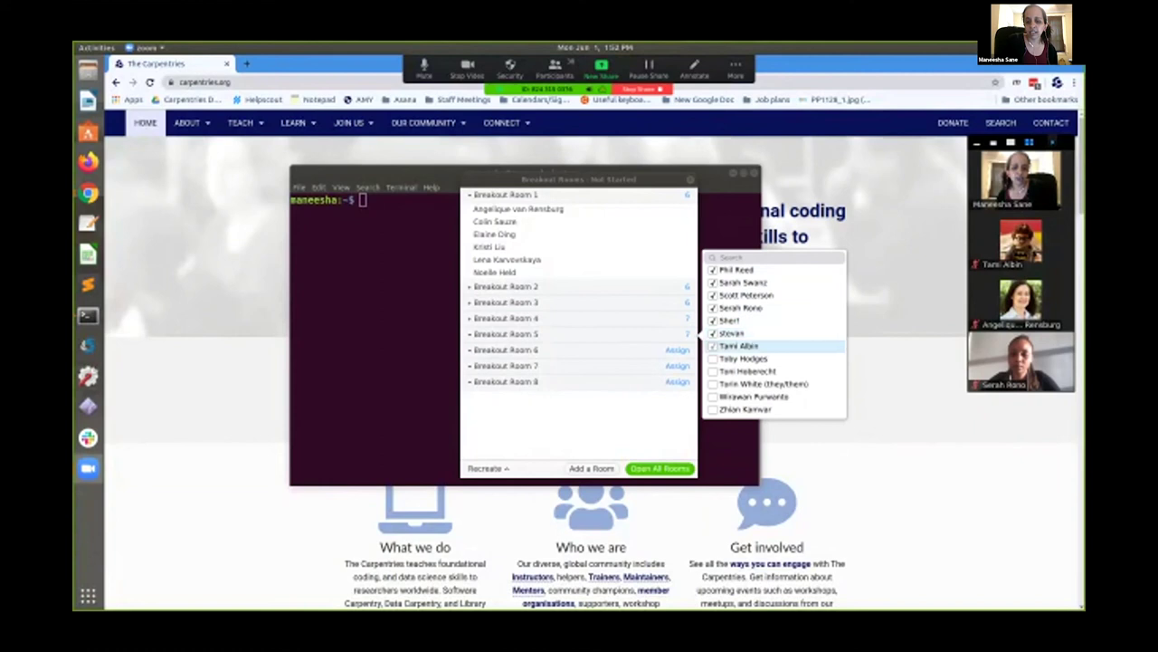
left_click(741, 358)
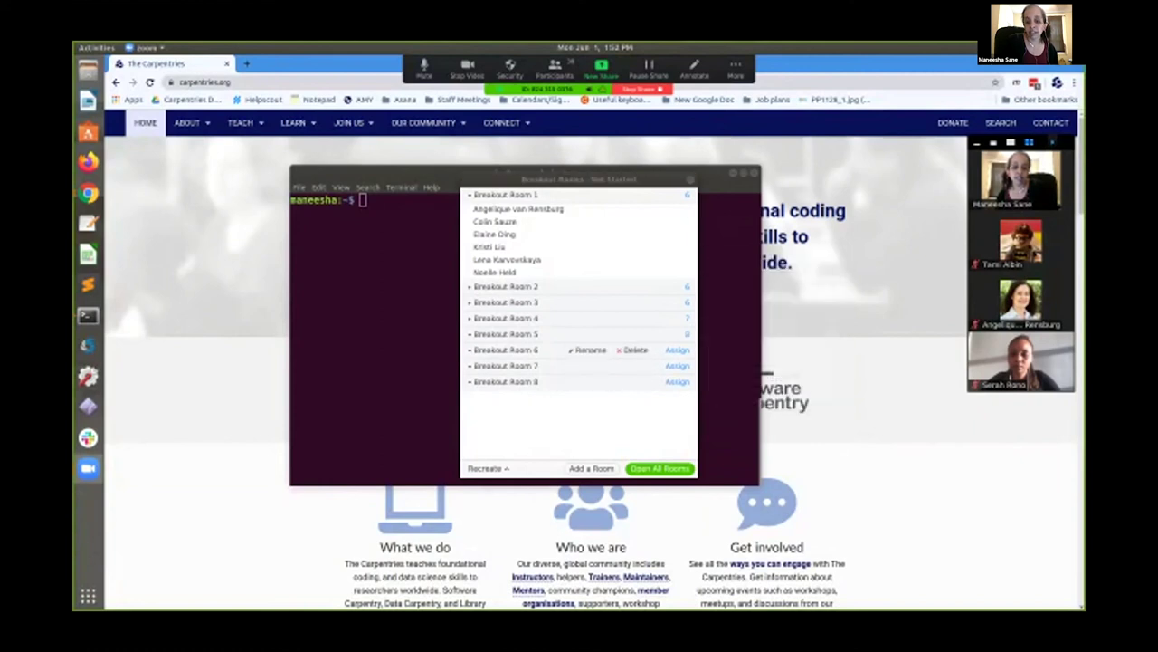
Assign the four remaining participants to Breakout Room 6 and close the selection list
left_click(677, 350)
left_click(742, 330)
left_click(742, 342)
left_click(742, 354)
left_click(742, 367)
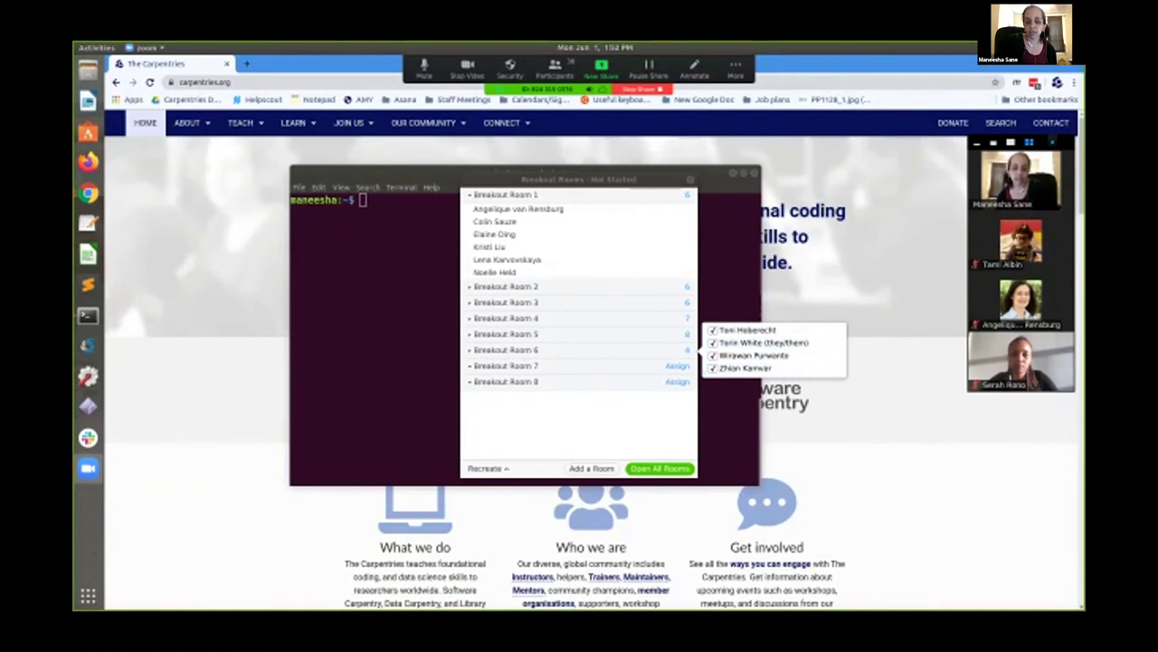
left_click(624, 367)
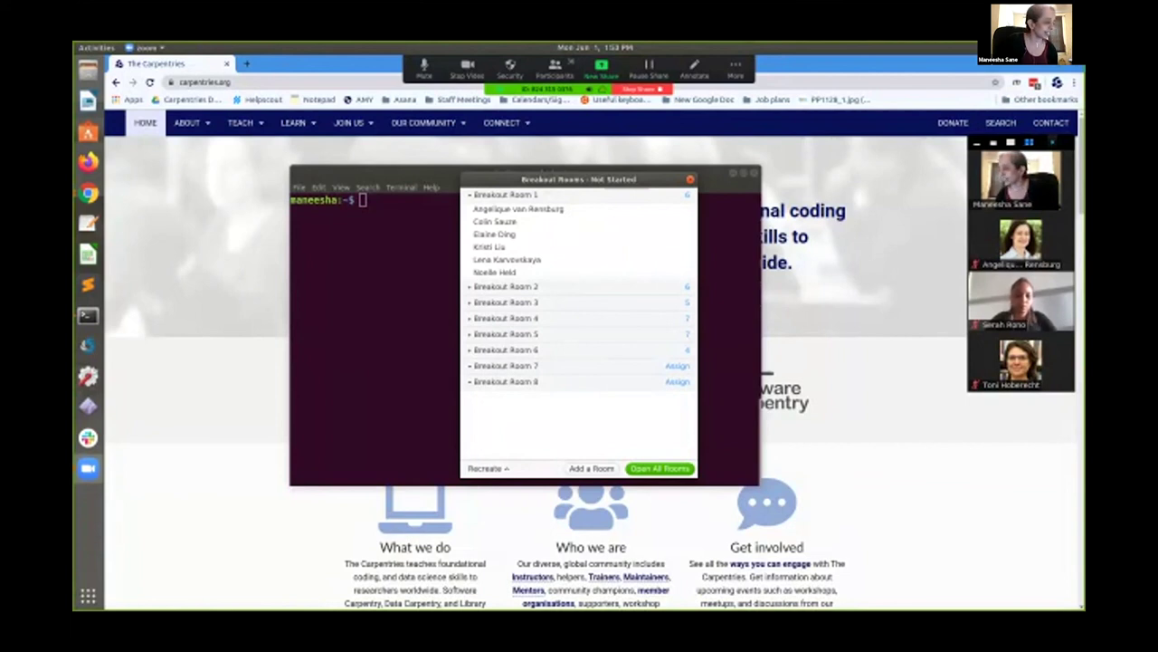
Open all the breakout rooms and move the Breakout Rooms window aside so the terminal is less covered
left_click(660, 468)
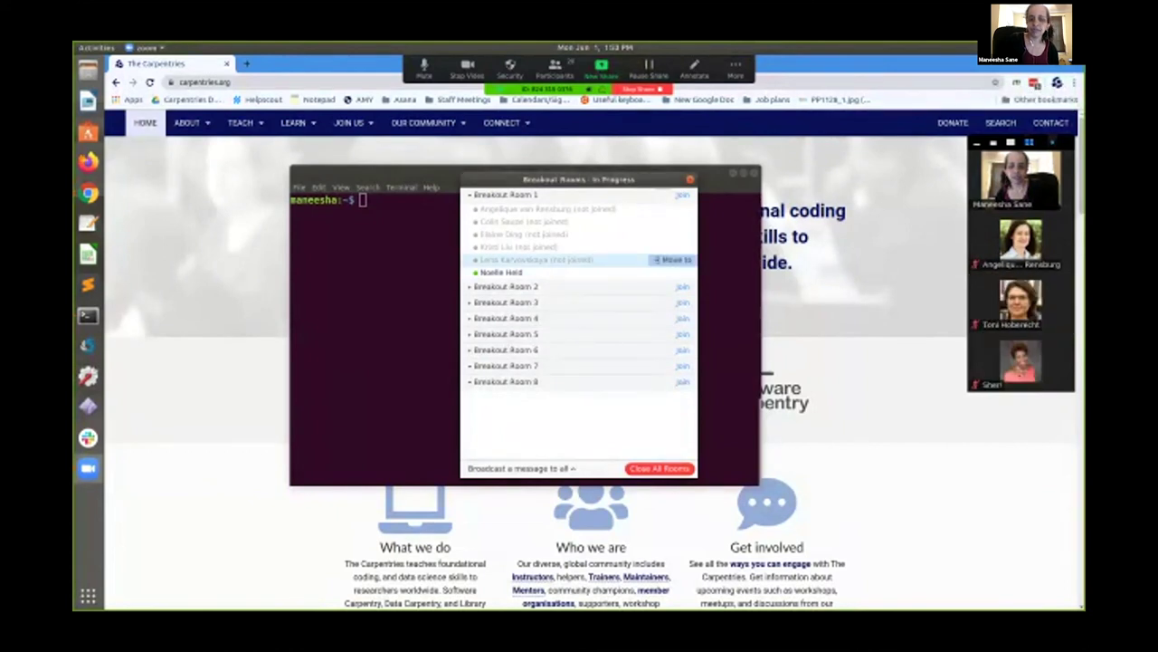
left_click_drag(579, 178, 286, 143)
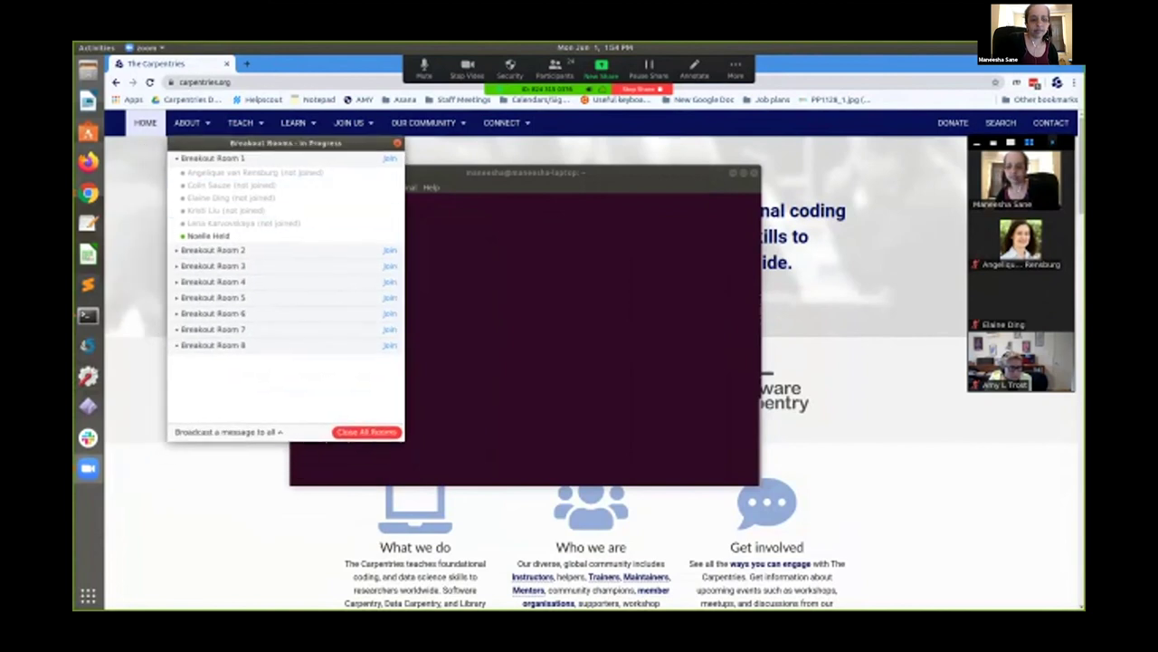